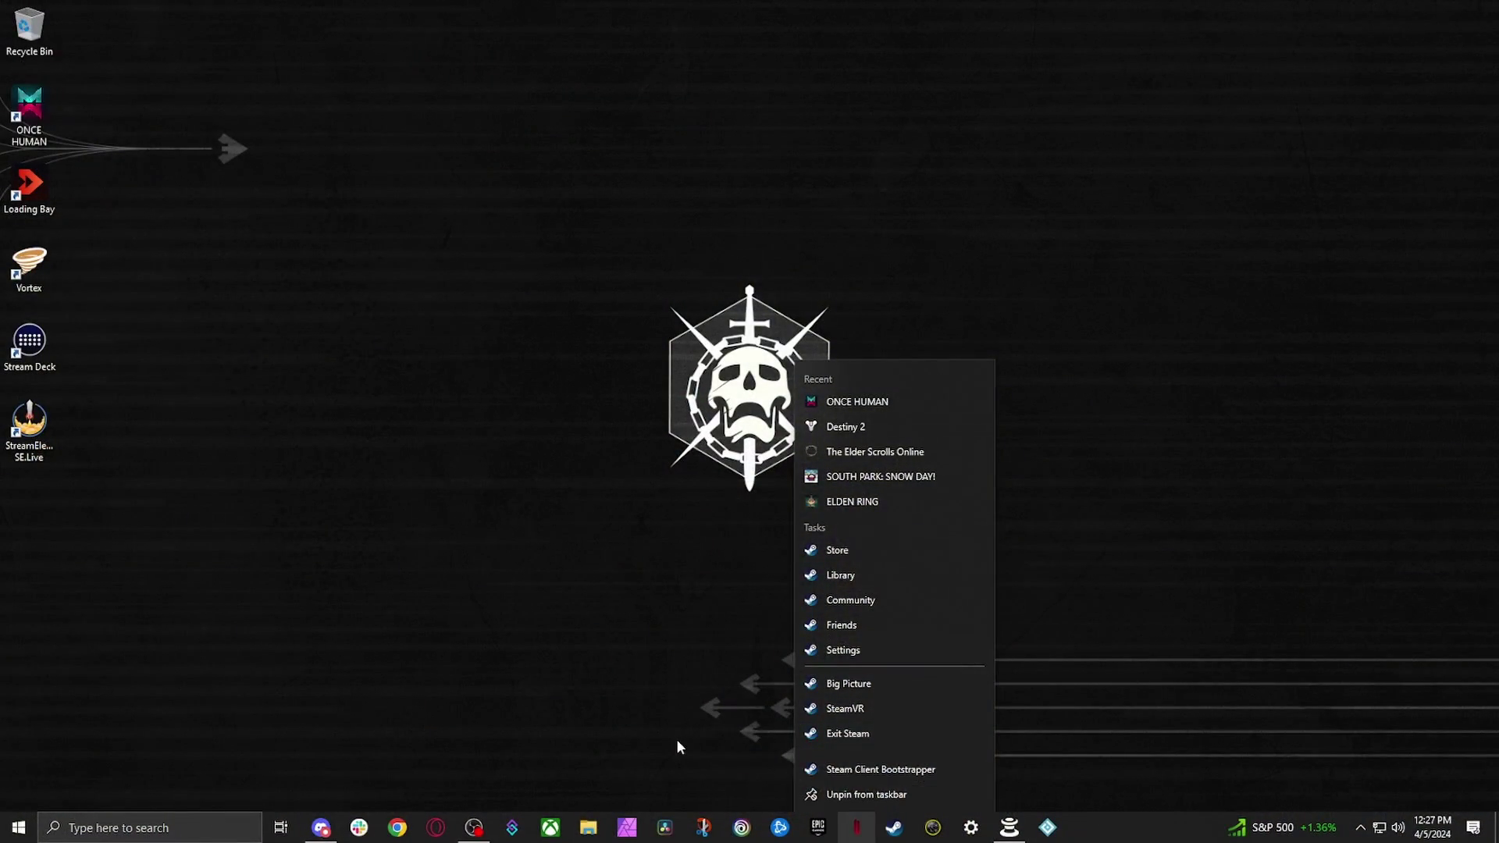
# Bring up the launch options for the Steam client and open Steam
pyautogui.rightClick(893, 828)
pyautogui.rightClick(895, 832)
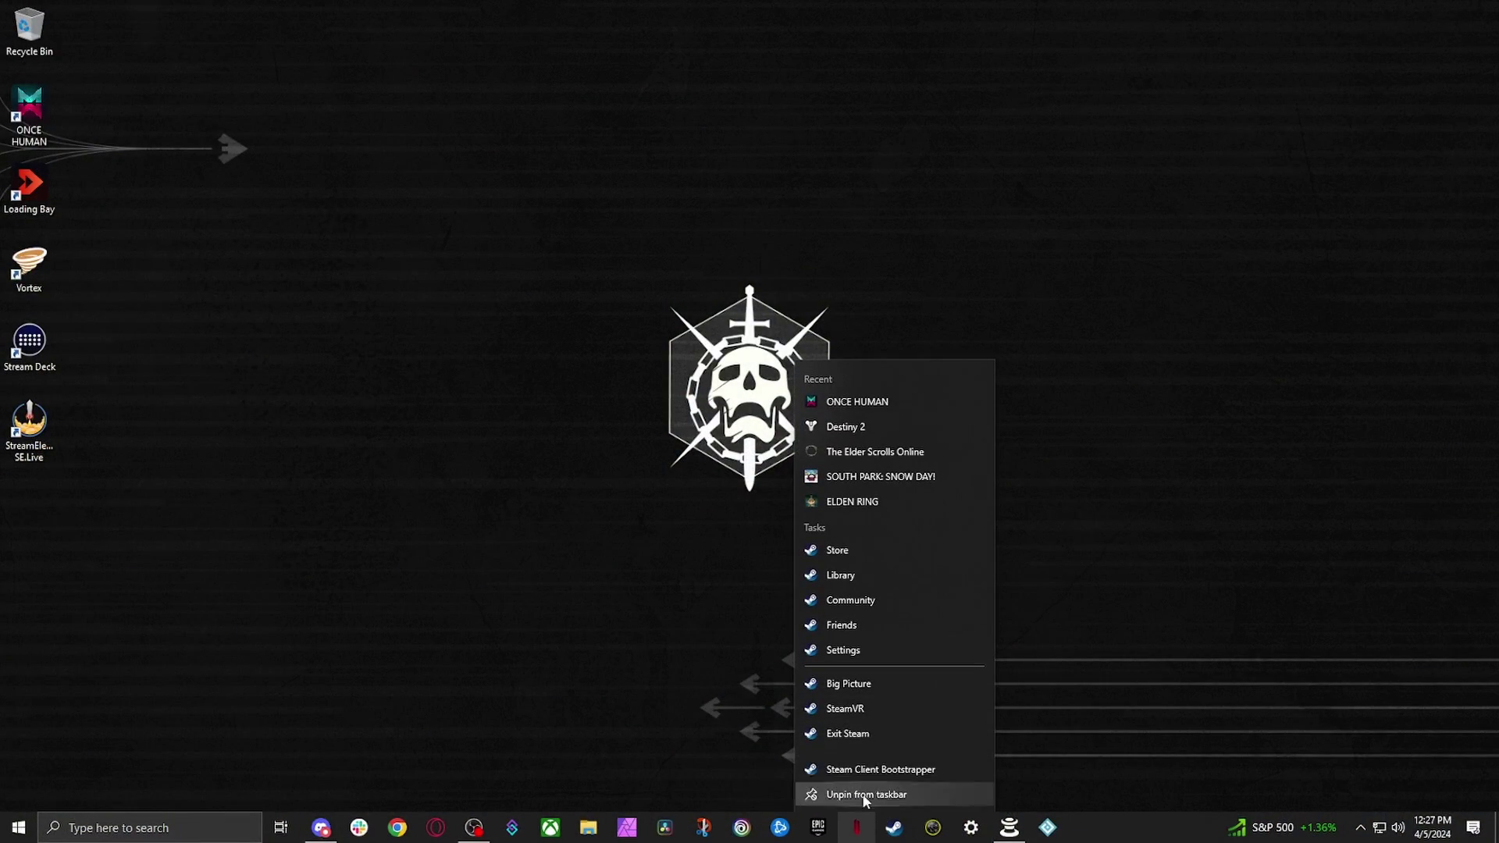
pyautogui.rightClick(850, 770)
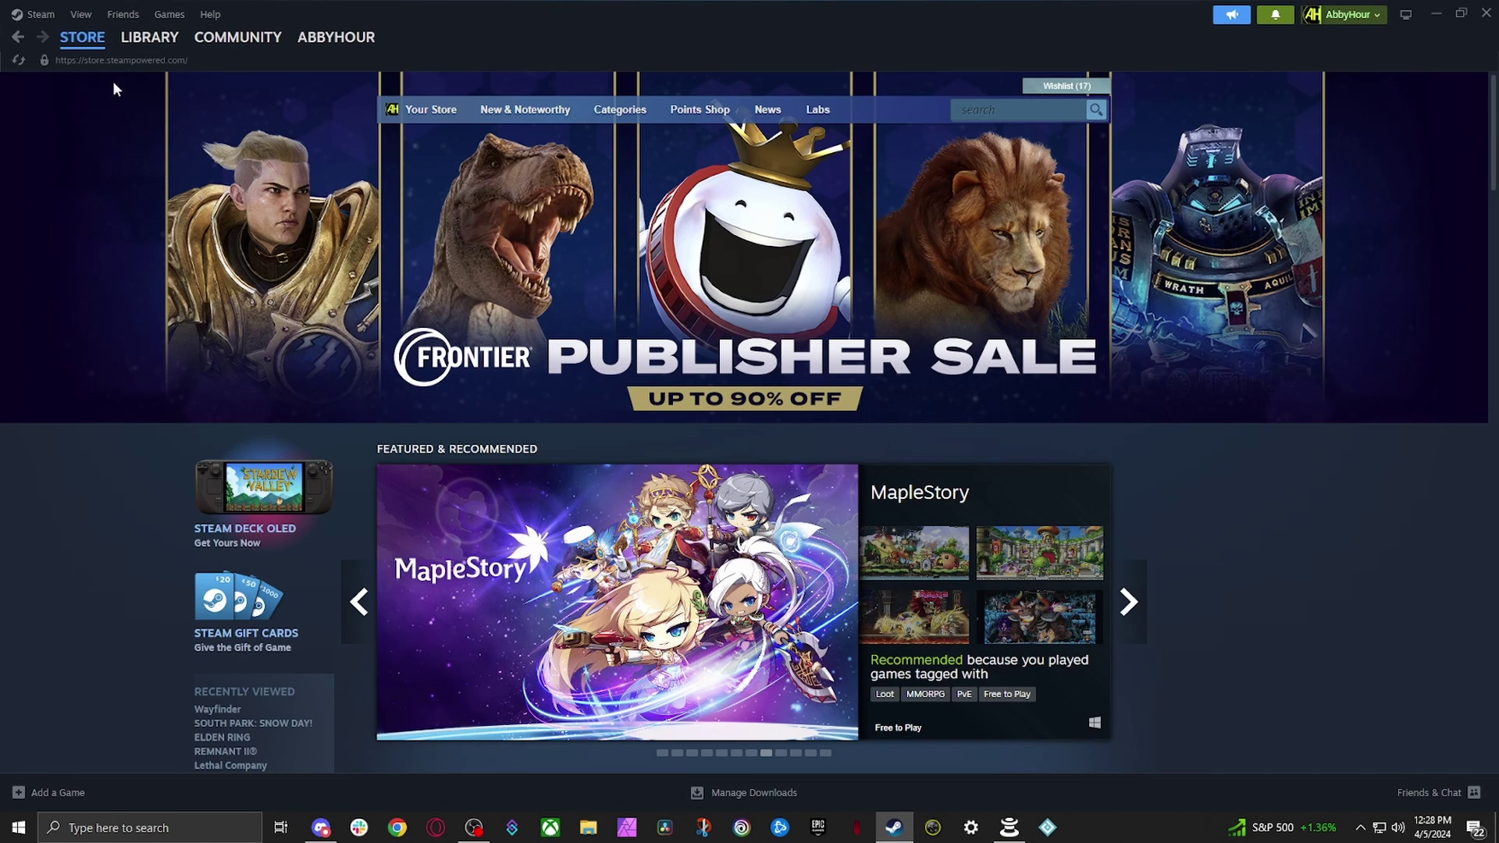
# Open Steam's controller settings and examine the external gamepad options, including Steam Input for Xbox controllers
pyautogui.click(34, 14)
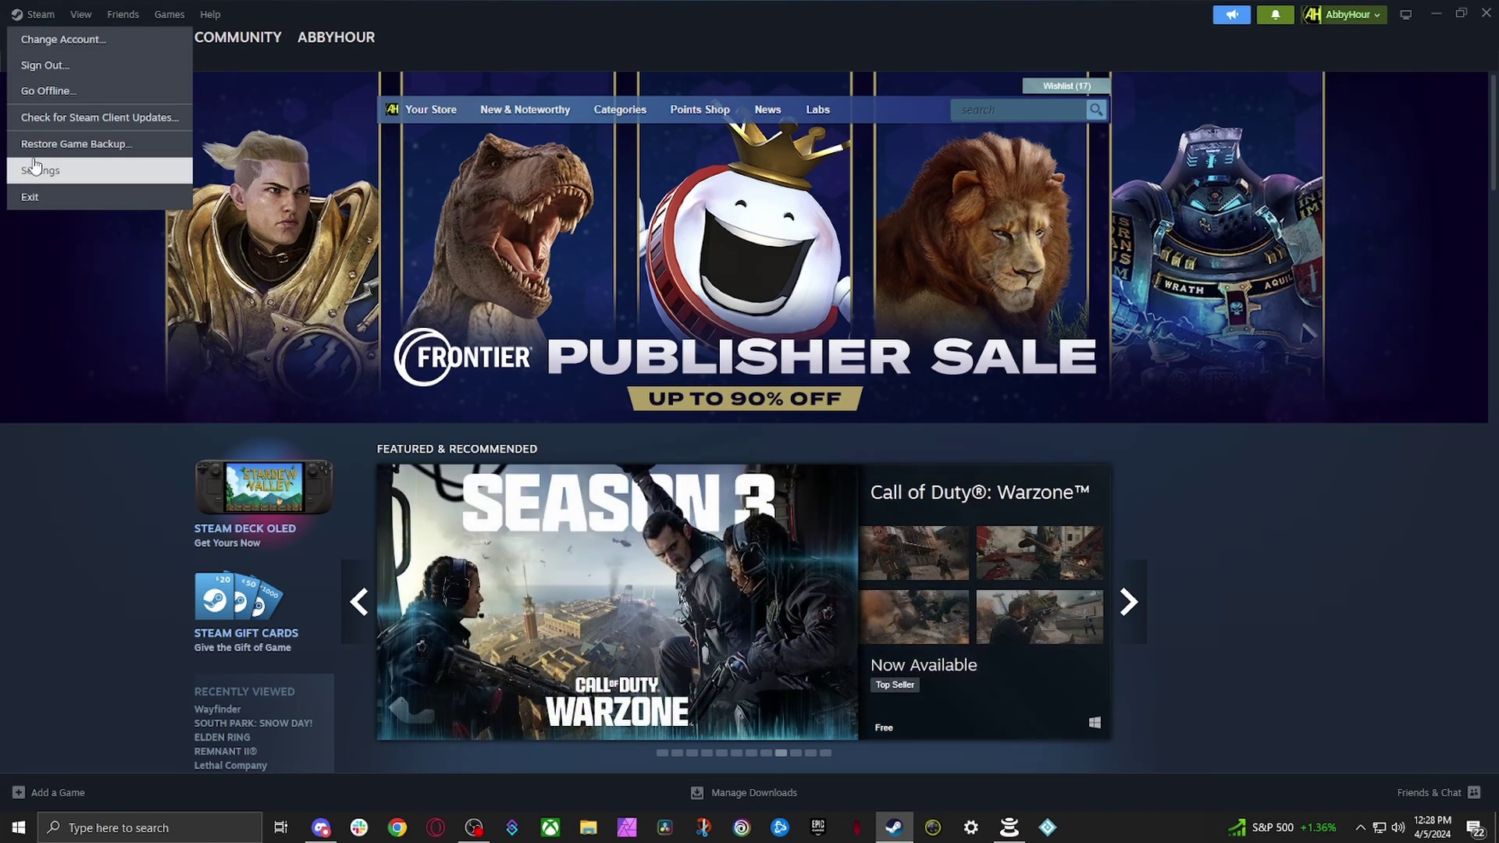
pyautogui.click(48, 167)
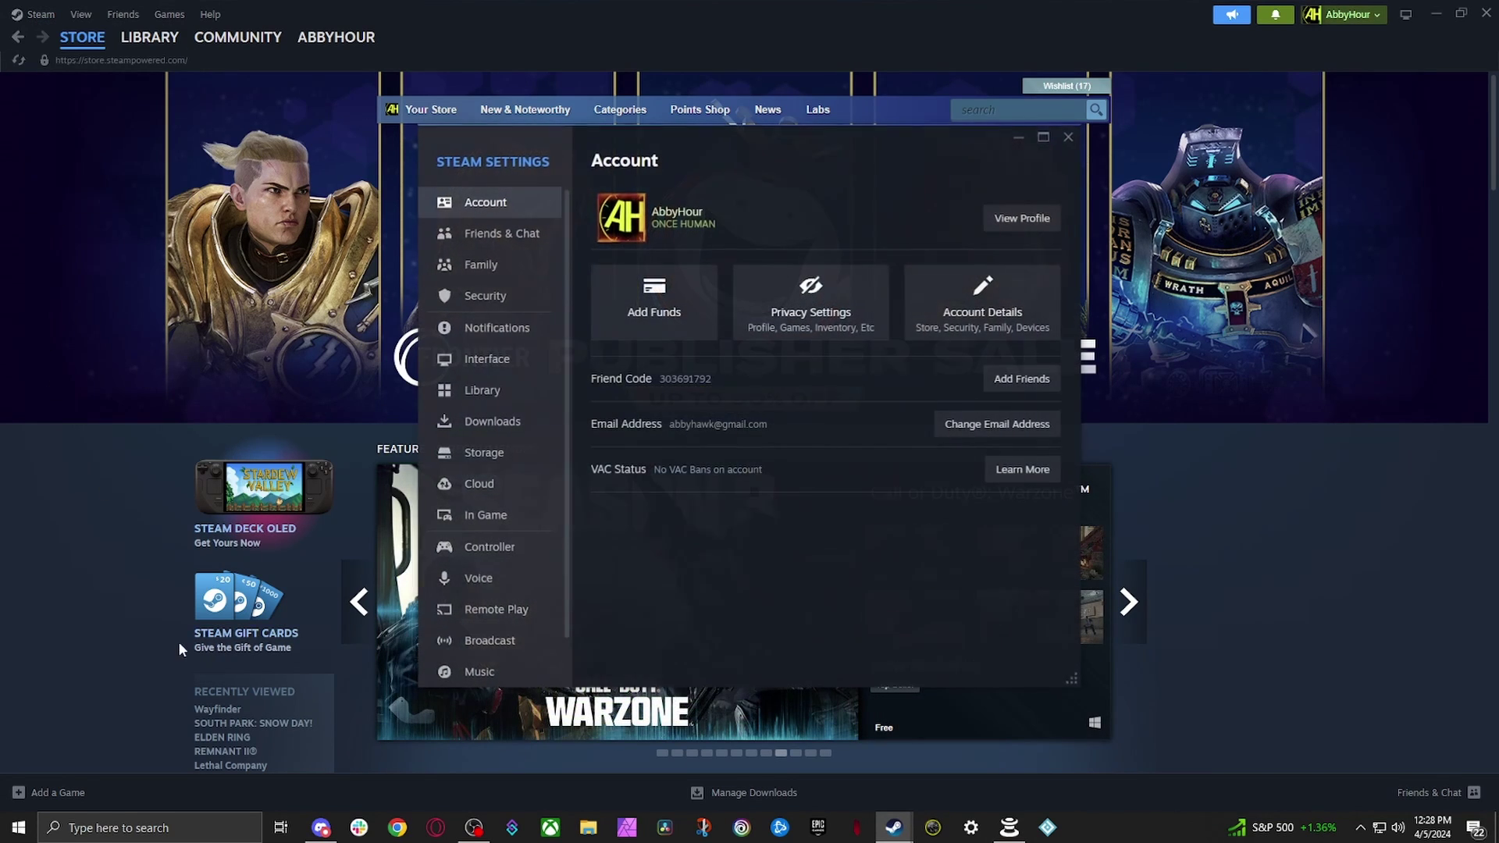
pyautogui.click(475, 551)
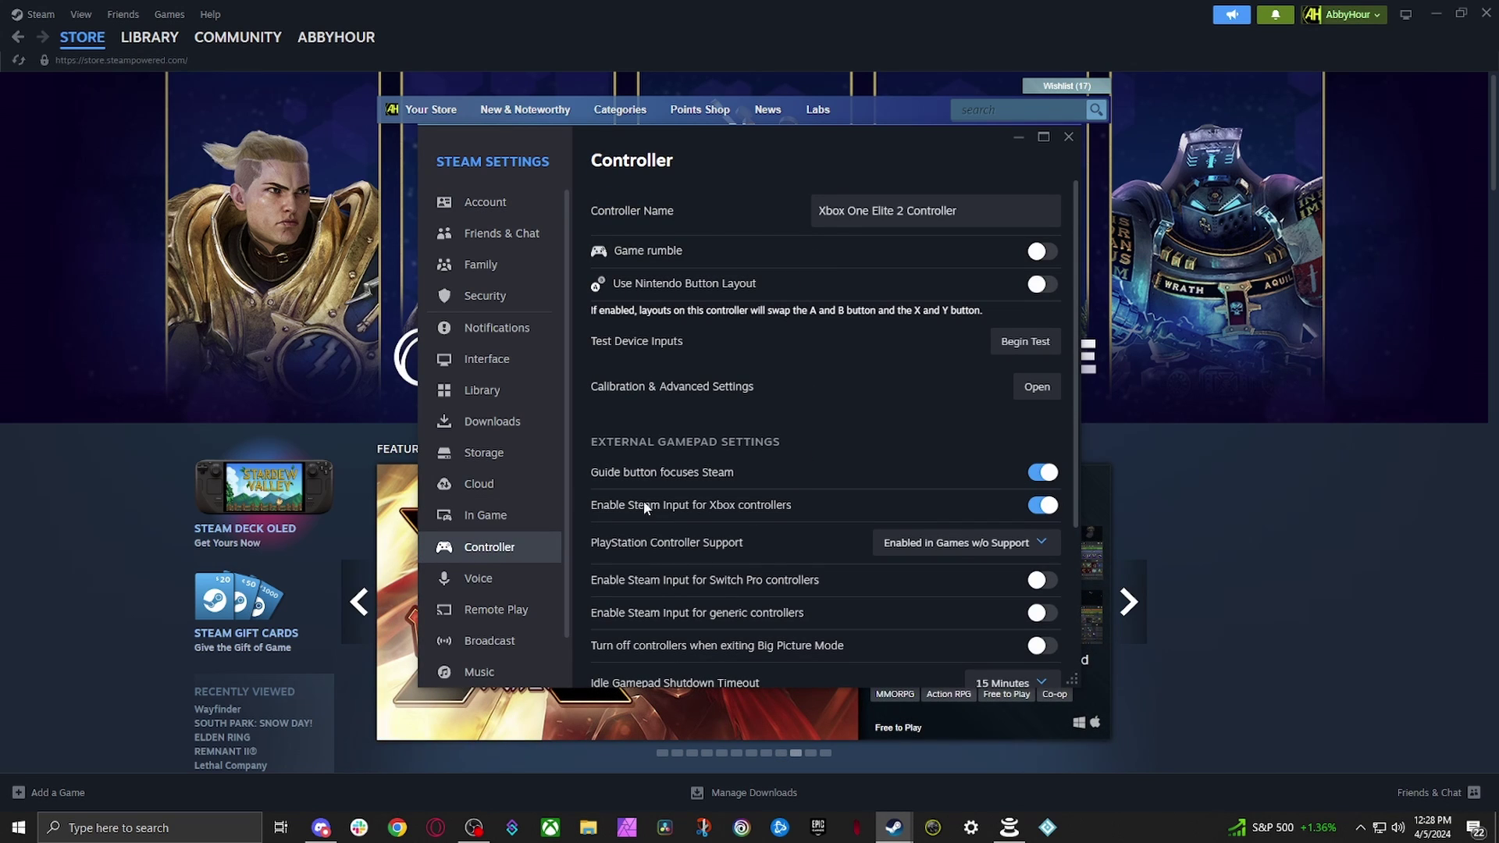
pyautogui.scroll(-2, 714, 506)
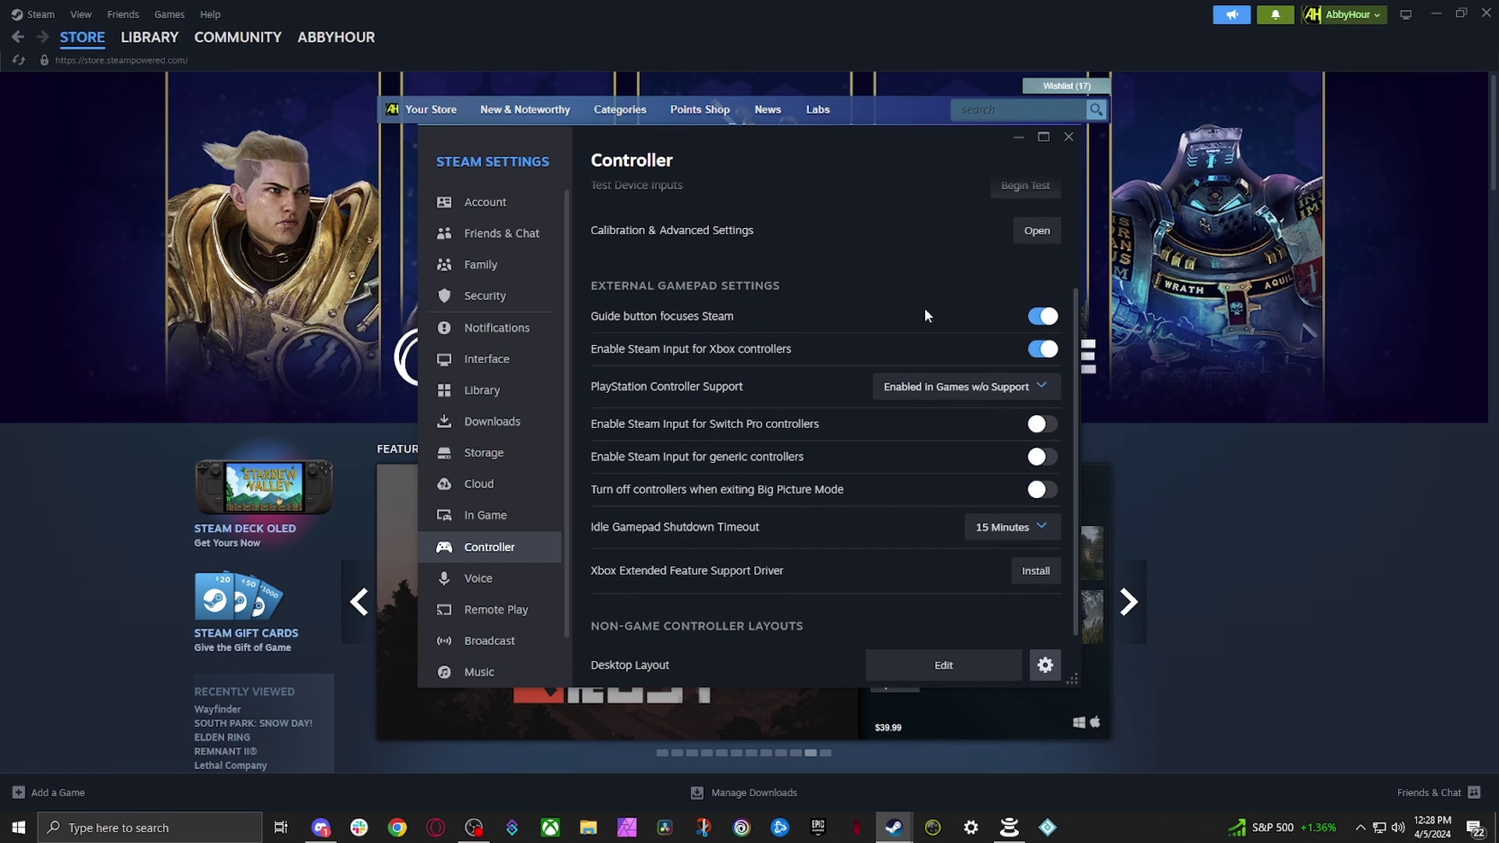
pyautogui.scroll(2, 697, 553)
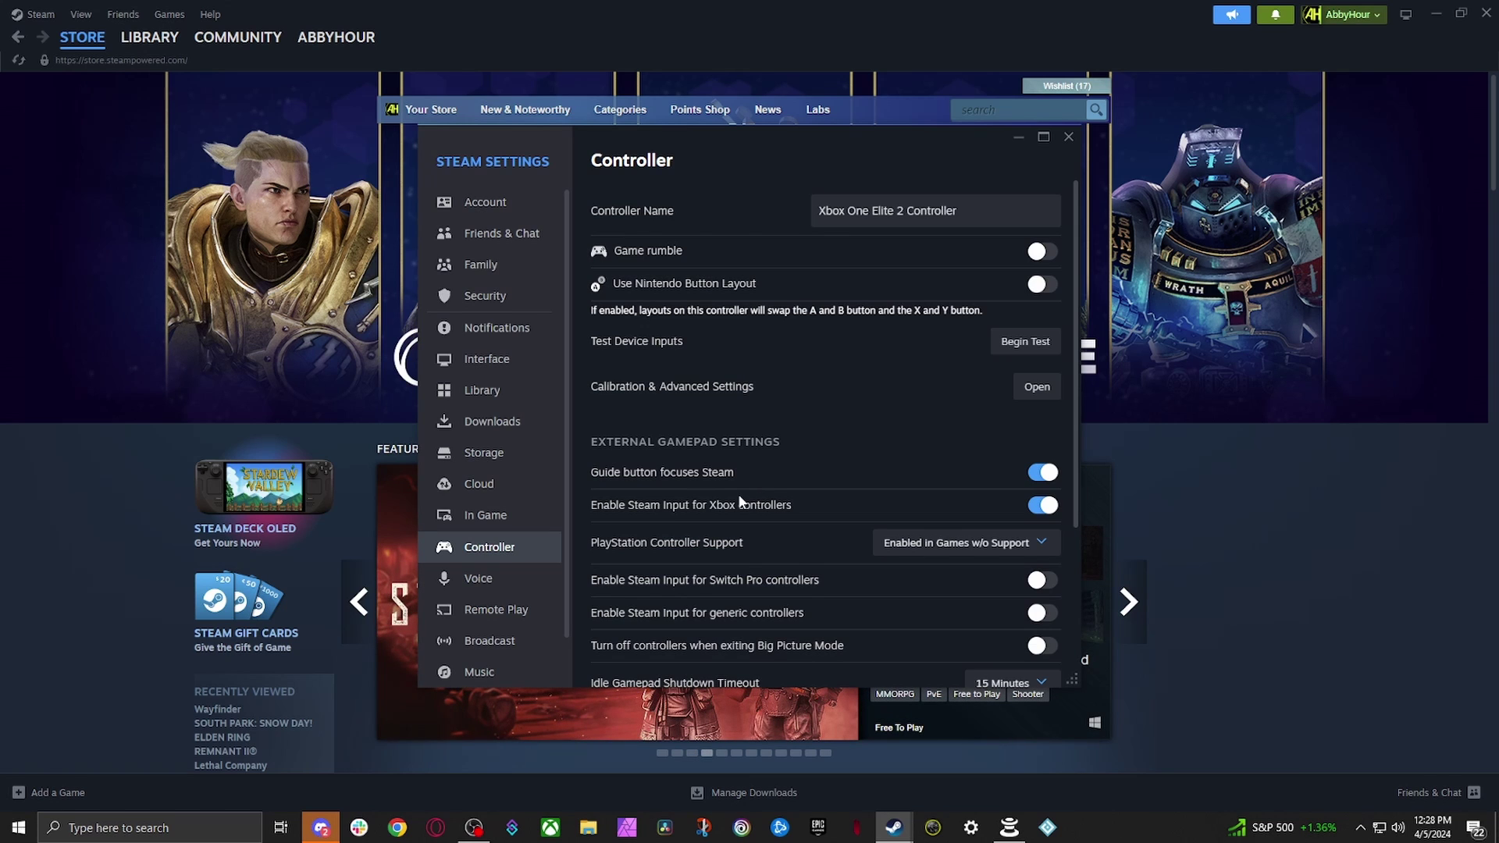
# Add Overwatch to the Steam library as a non-Steam game, finding it in the program list with "over"
pyautogui.click(468, 396)
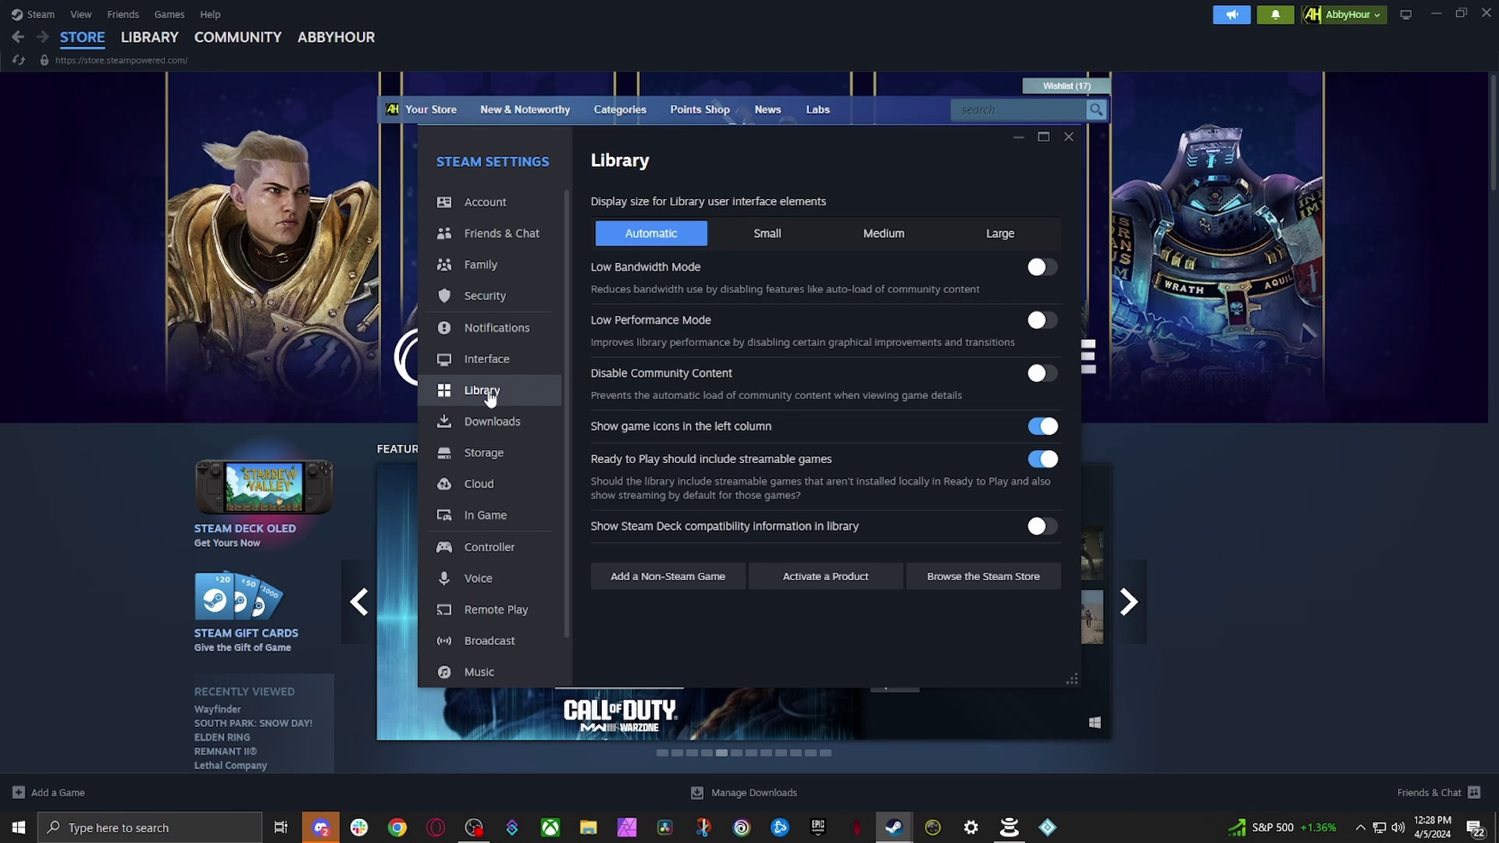
pyautogui.click(676, 577)
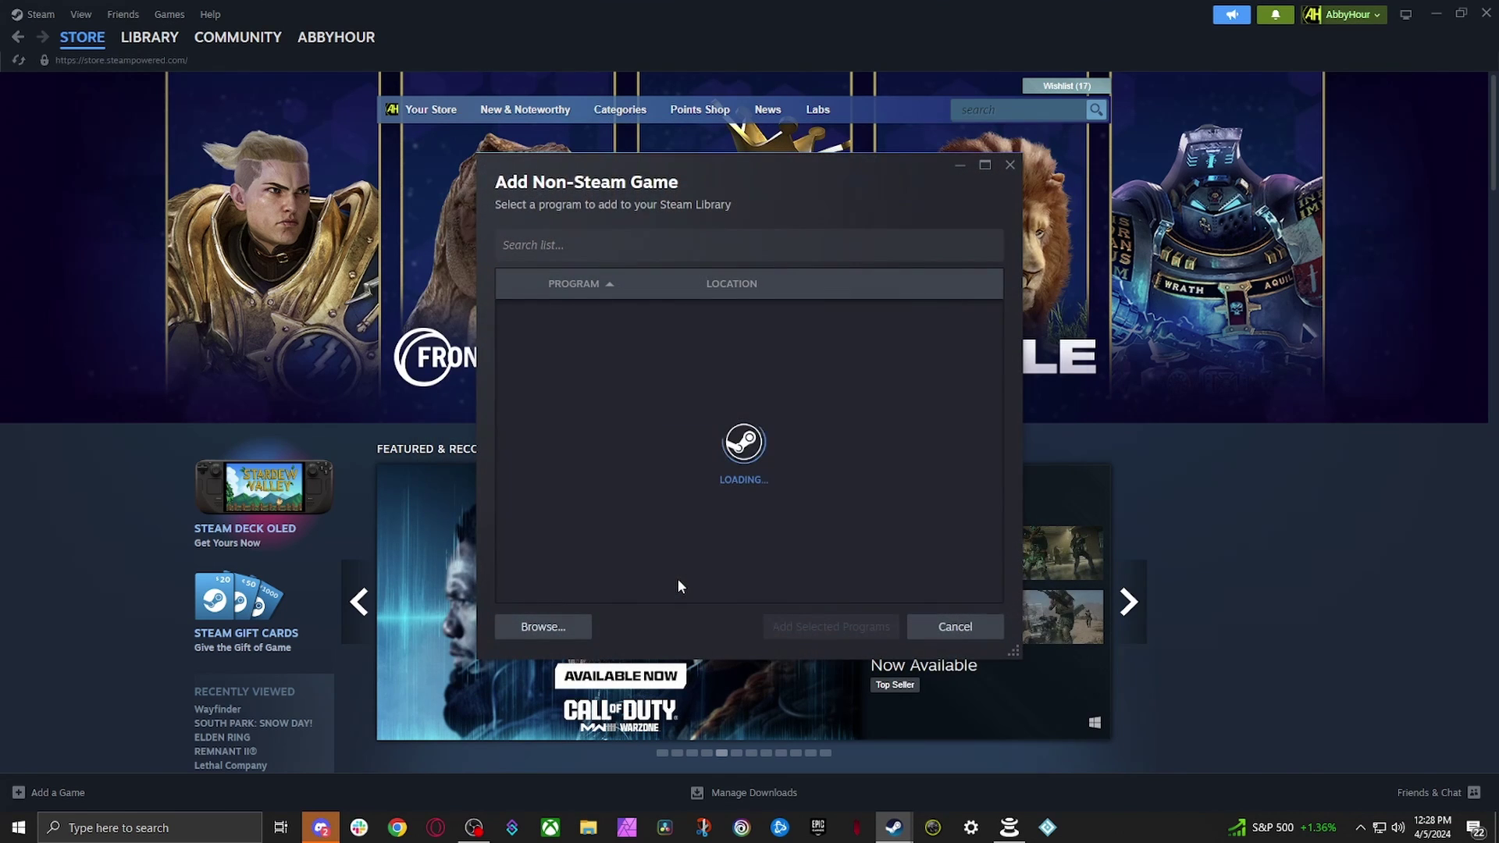
pyautogui.click(586, 245)
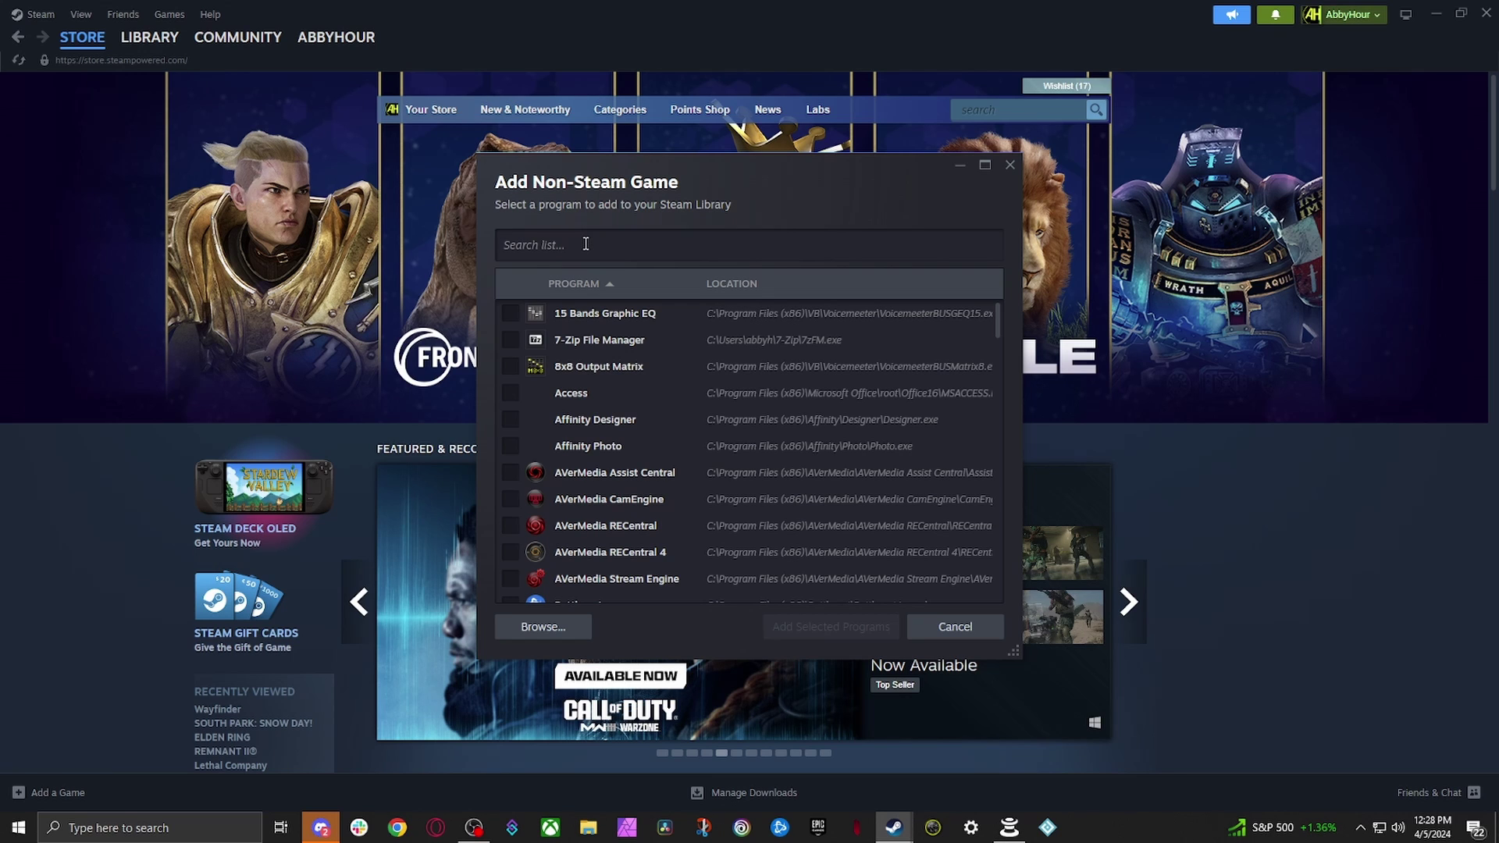
pyautogui.write('over')
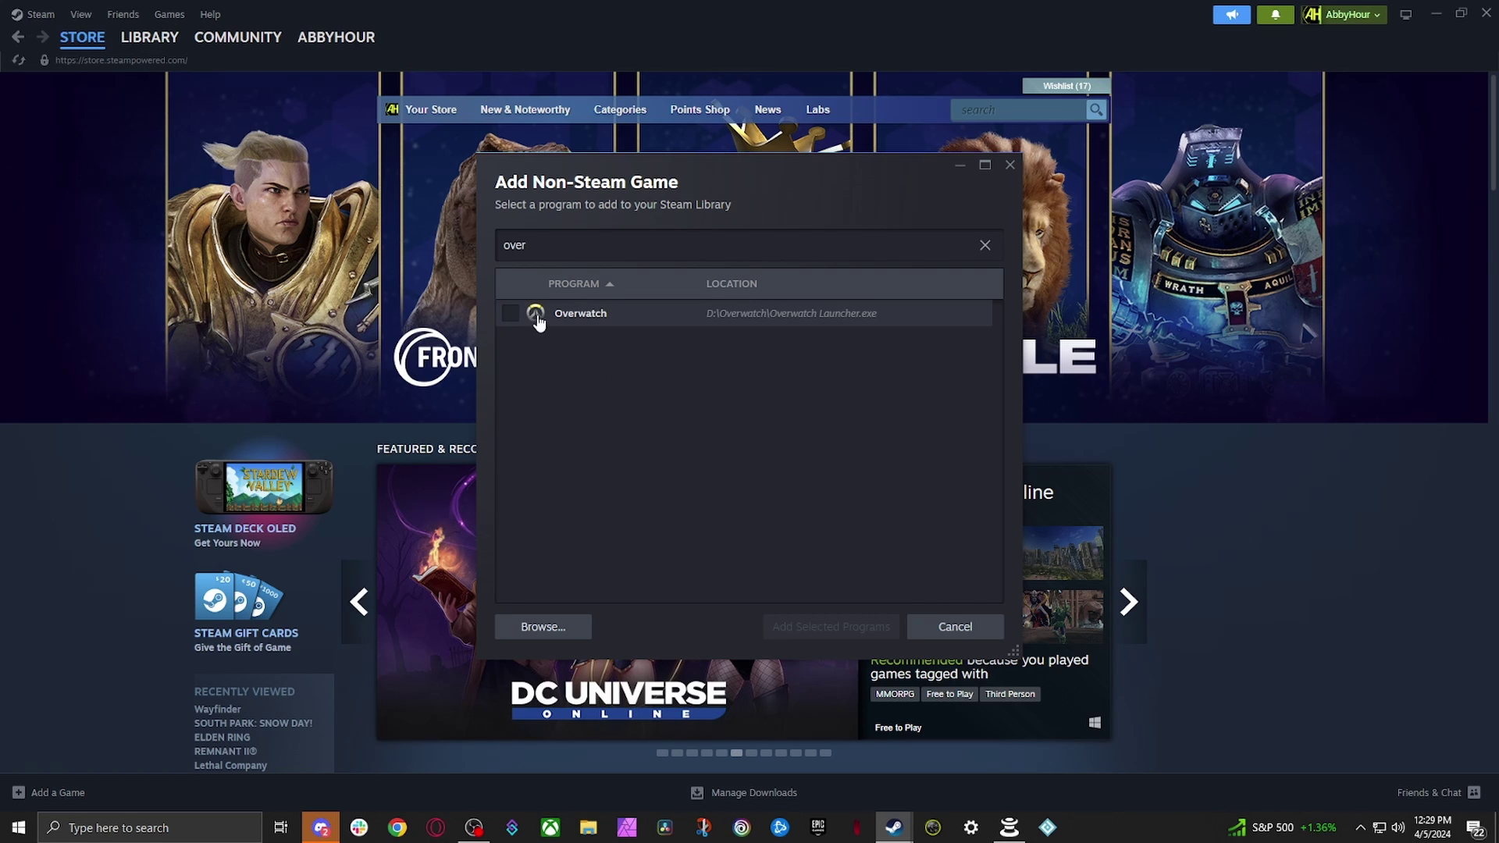
pyautogui.click(510, 315)
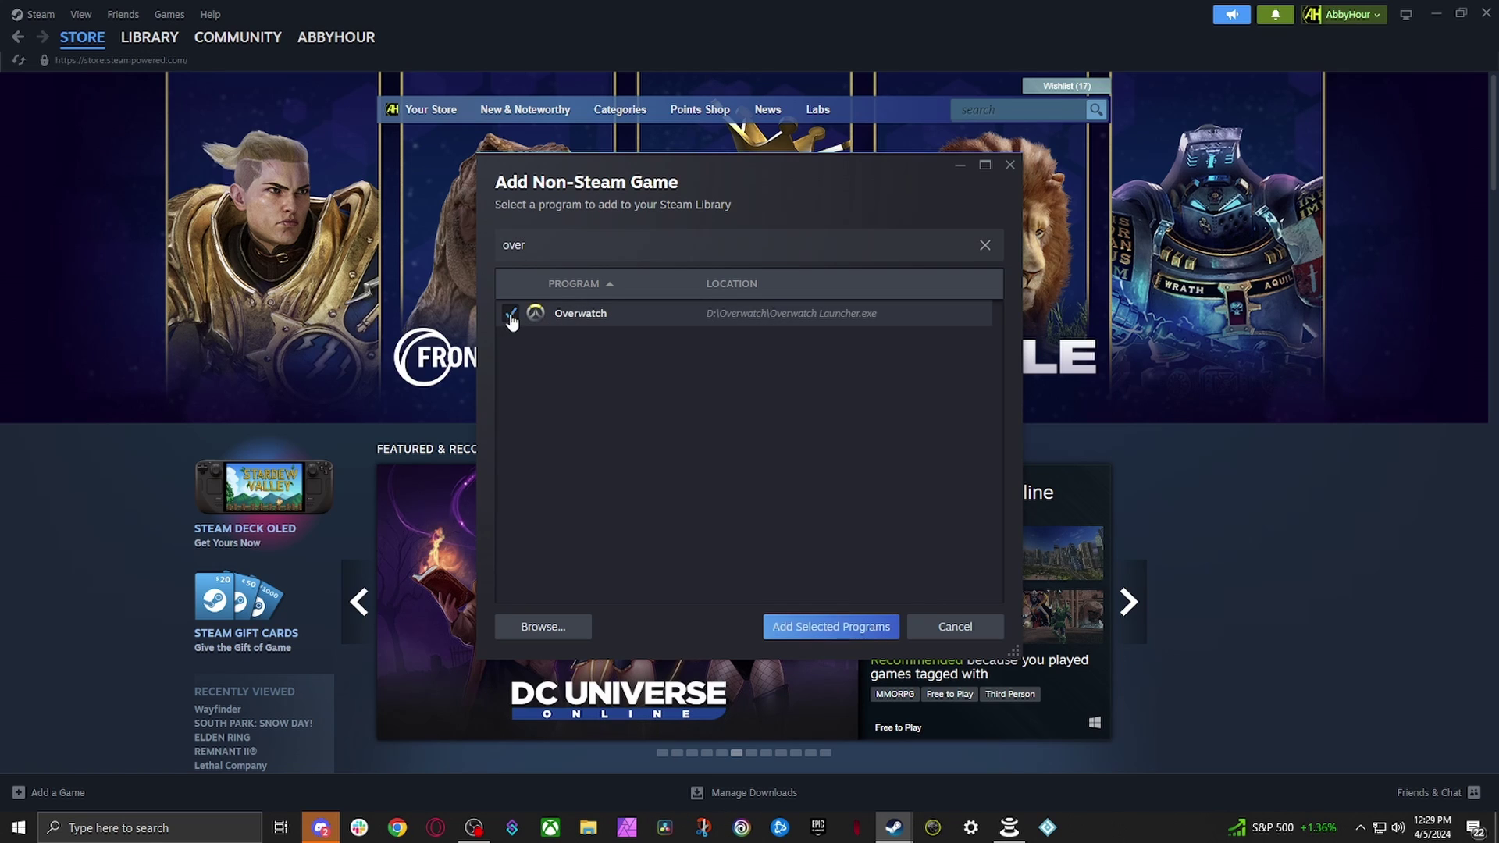
pyautogui.click(830, 627)
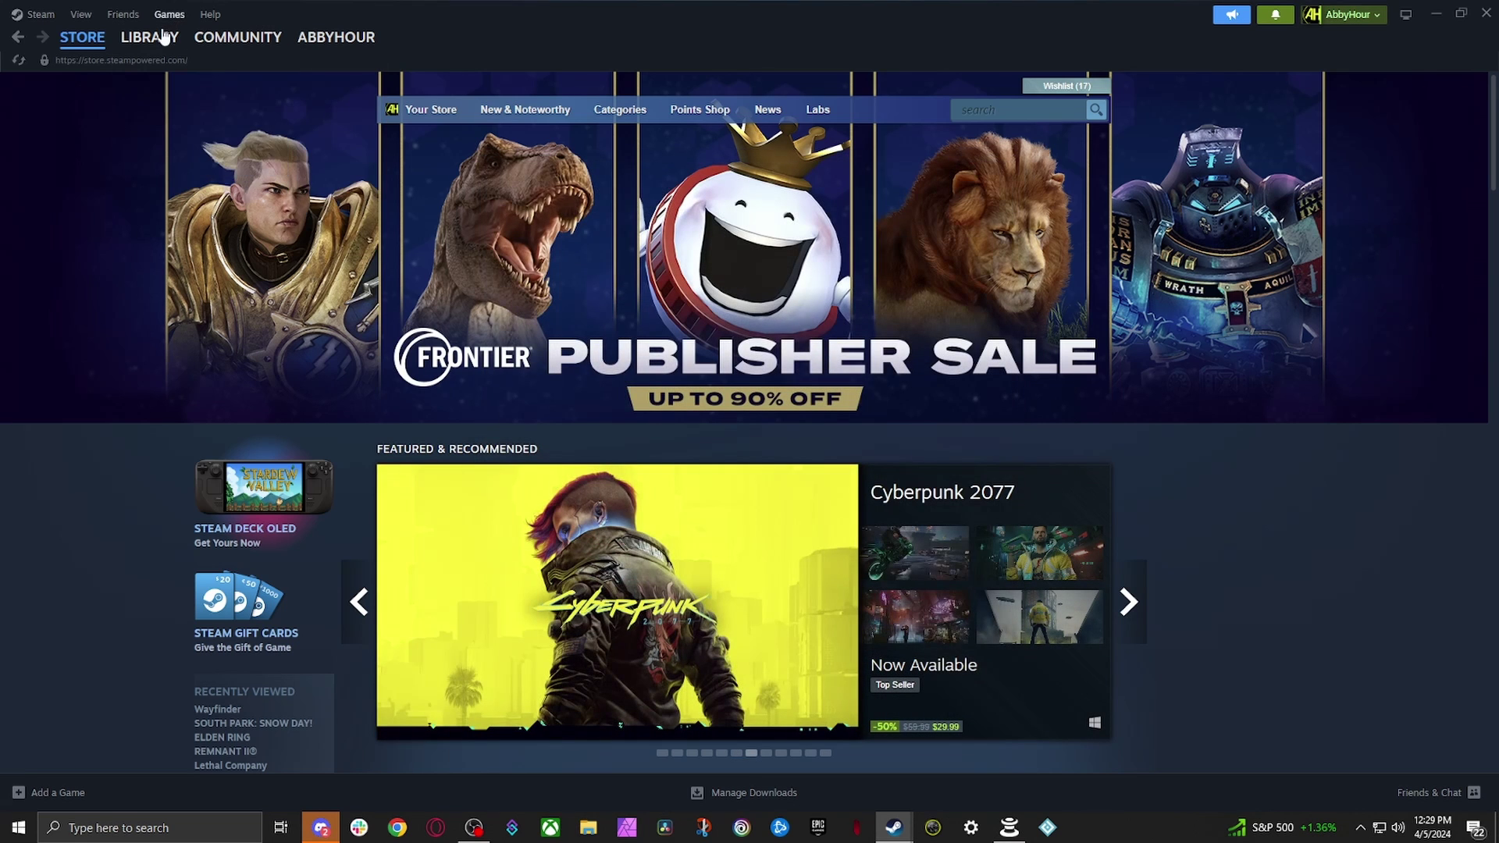
# Open ONCE HUMAN's page in the Steam library and stop the running game
pyautogui.click(169, 15)
pyautogui.click(184, 37)
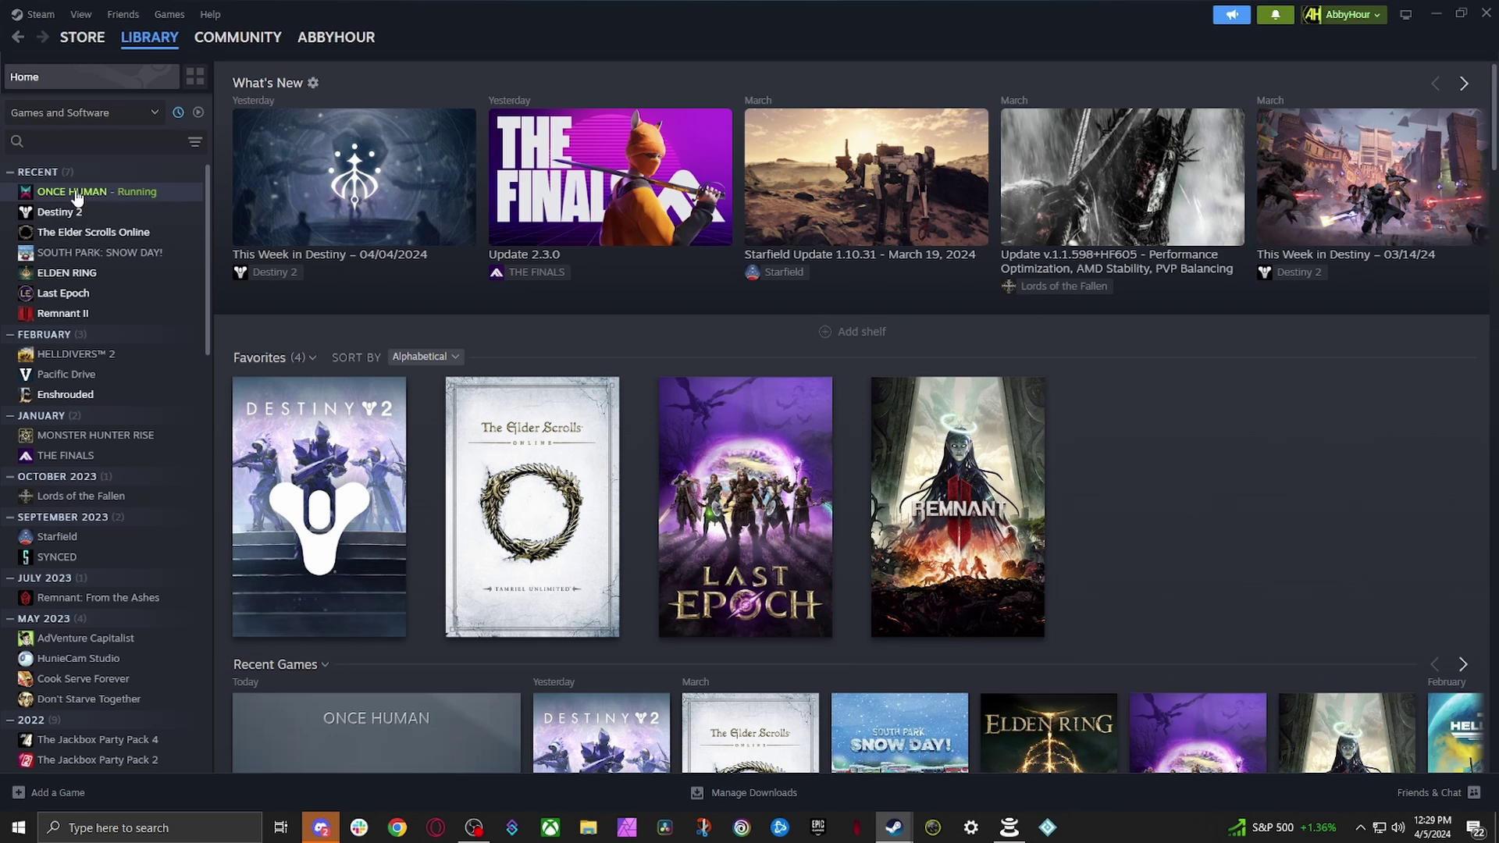
pyautogui.click(109, 195)
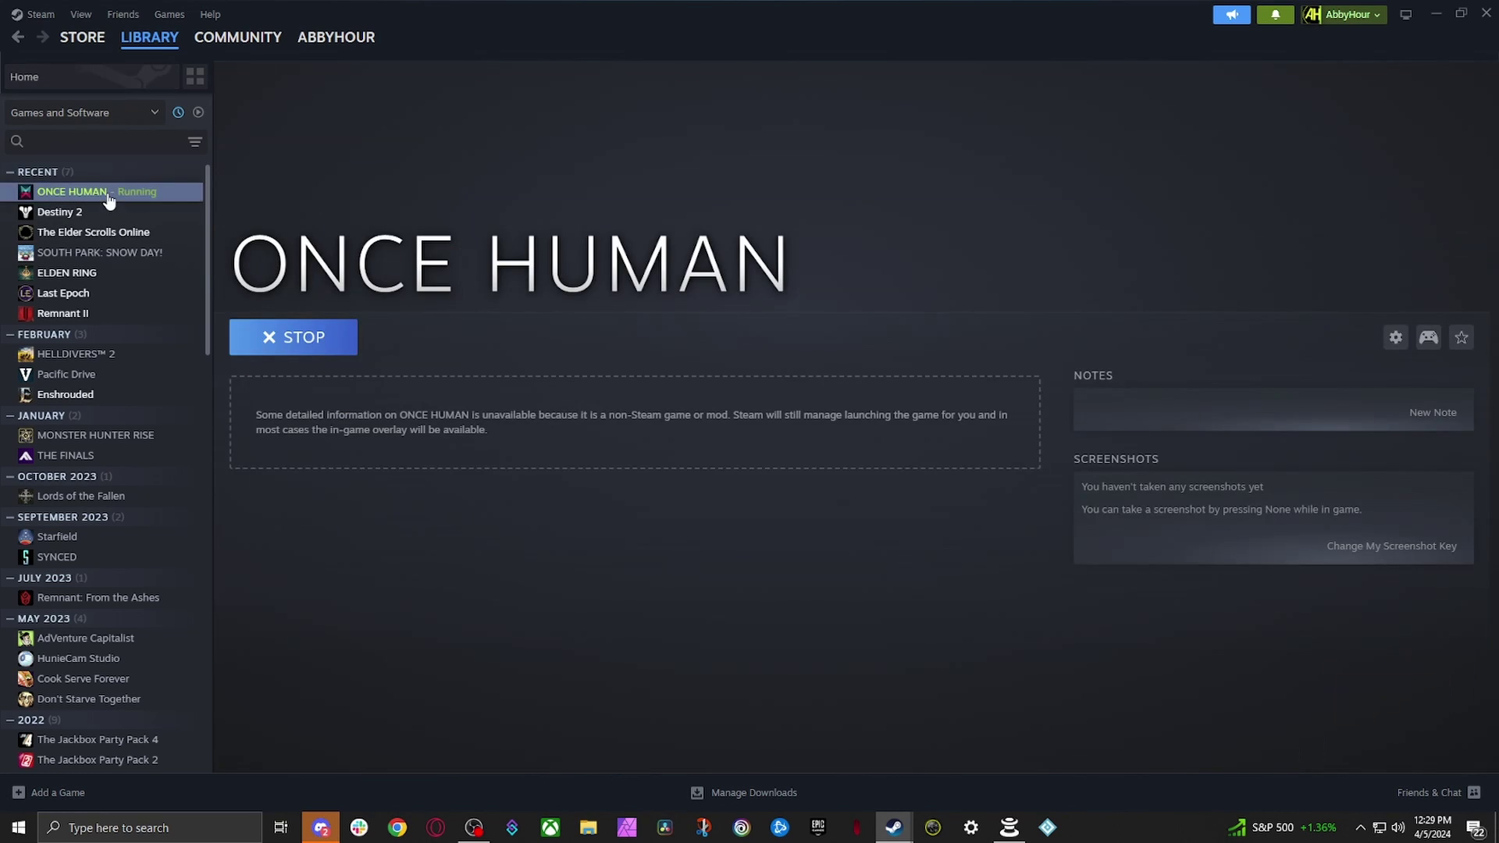
pyautogui.click(304, 341)
pyautogui.click(719, 448)
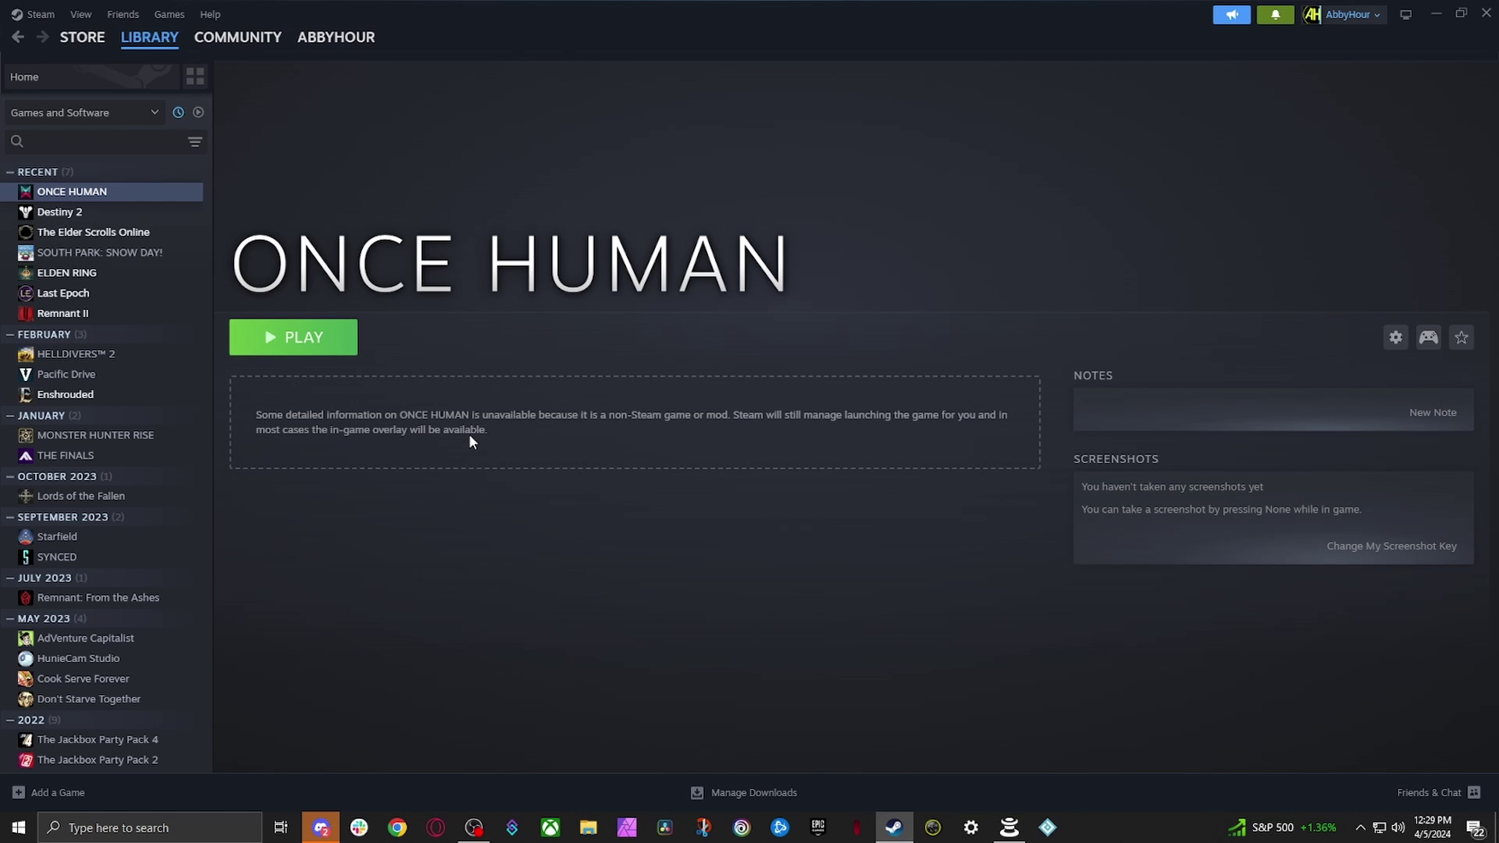
# Inspect the Target and Start In paths in ONCE HUMAN's shortcut properties, and view the executables in its game folder
pyautogui.click(1395, 337)
pyautogui.click(1415, 445)
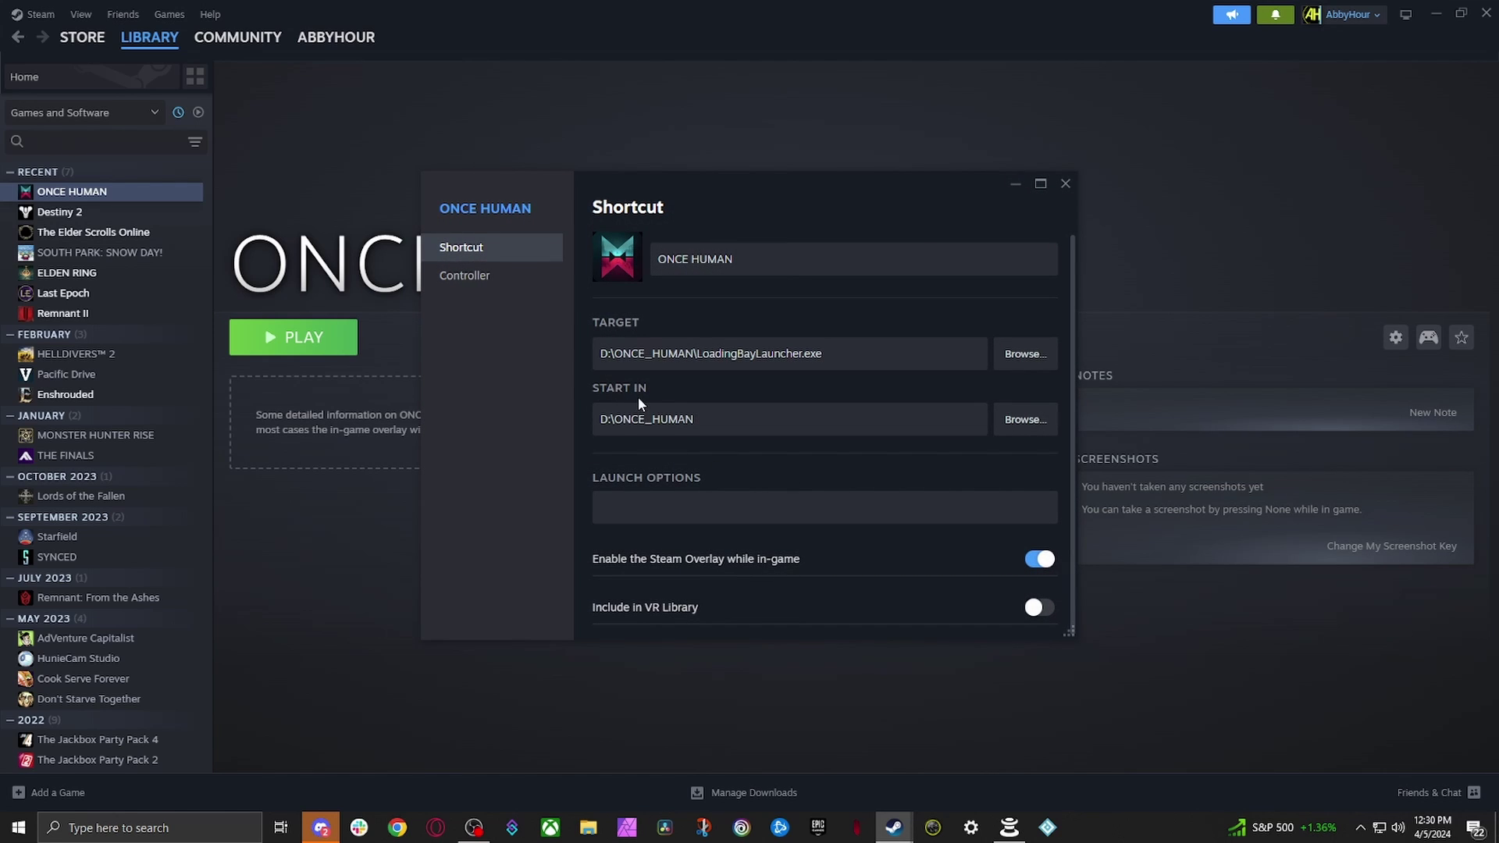
pyautogui.click(718, 354)
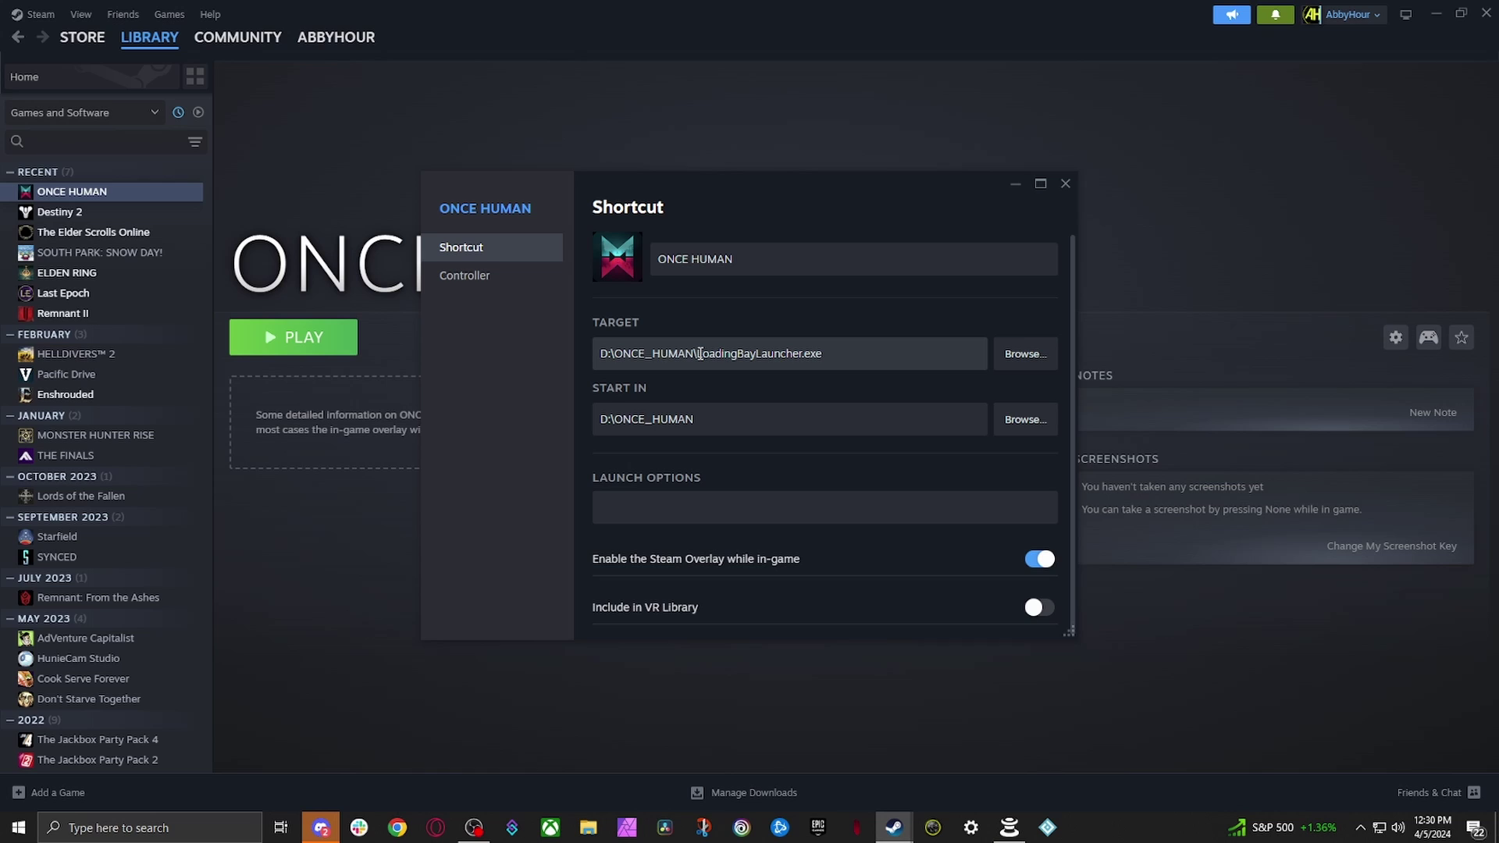
pyautogui.moveTo(700, 353); pyautogui.dragTo(867, 365)
pyautogui.click(1005, 365)
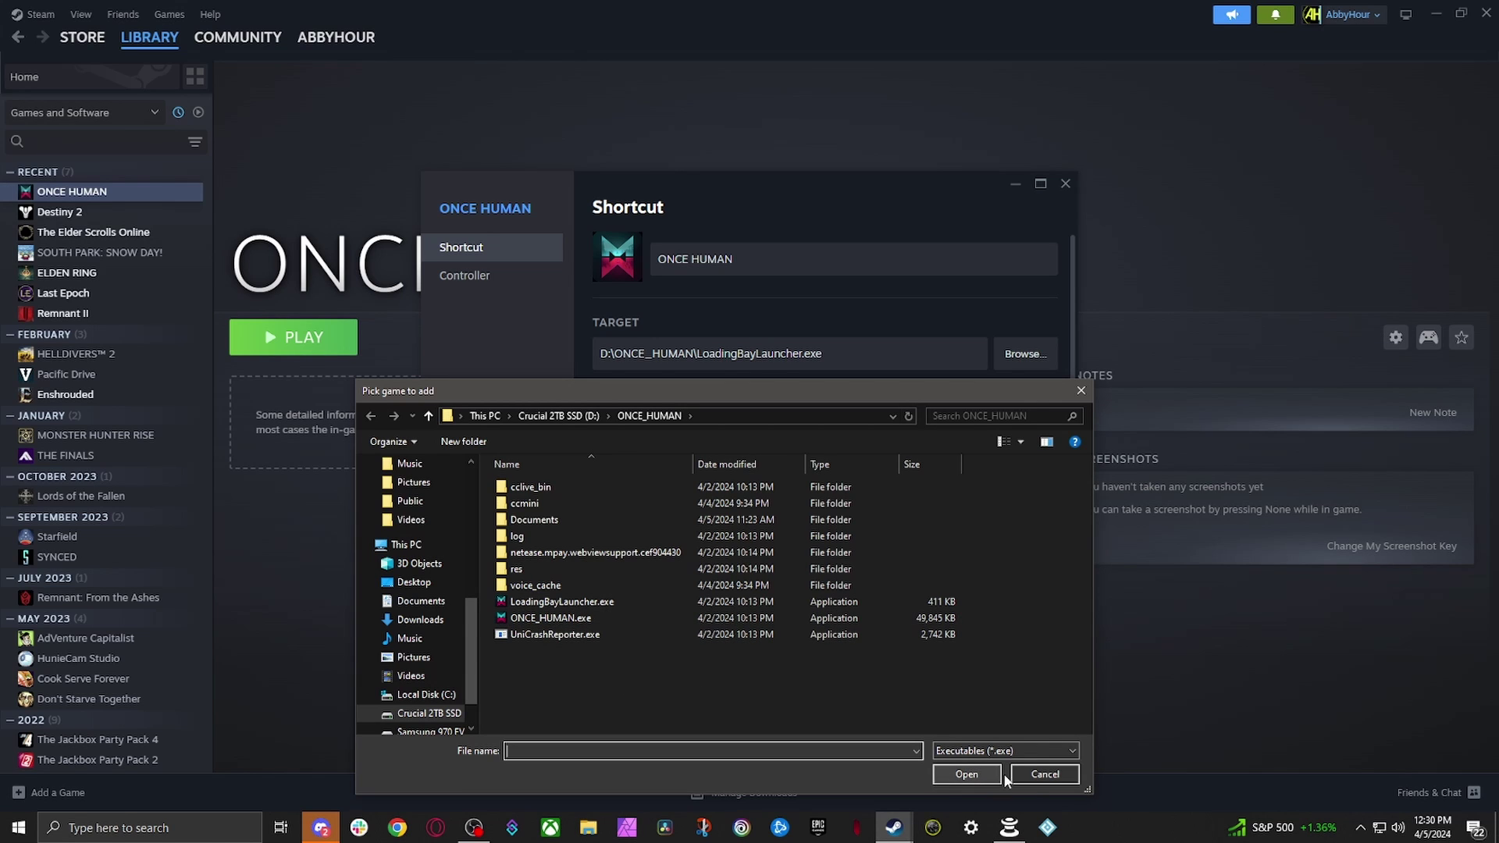
pyautogui.click(1057, 775)
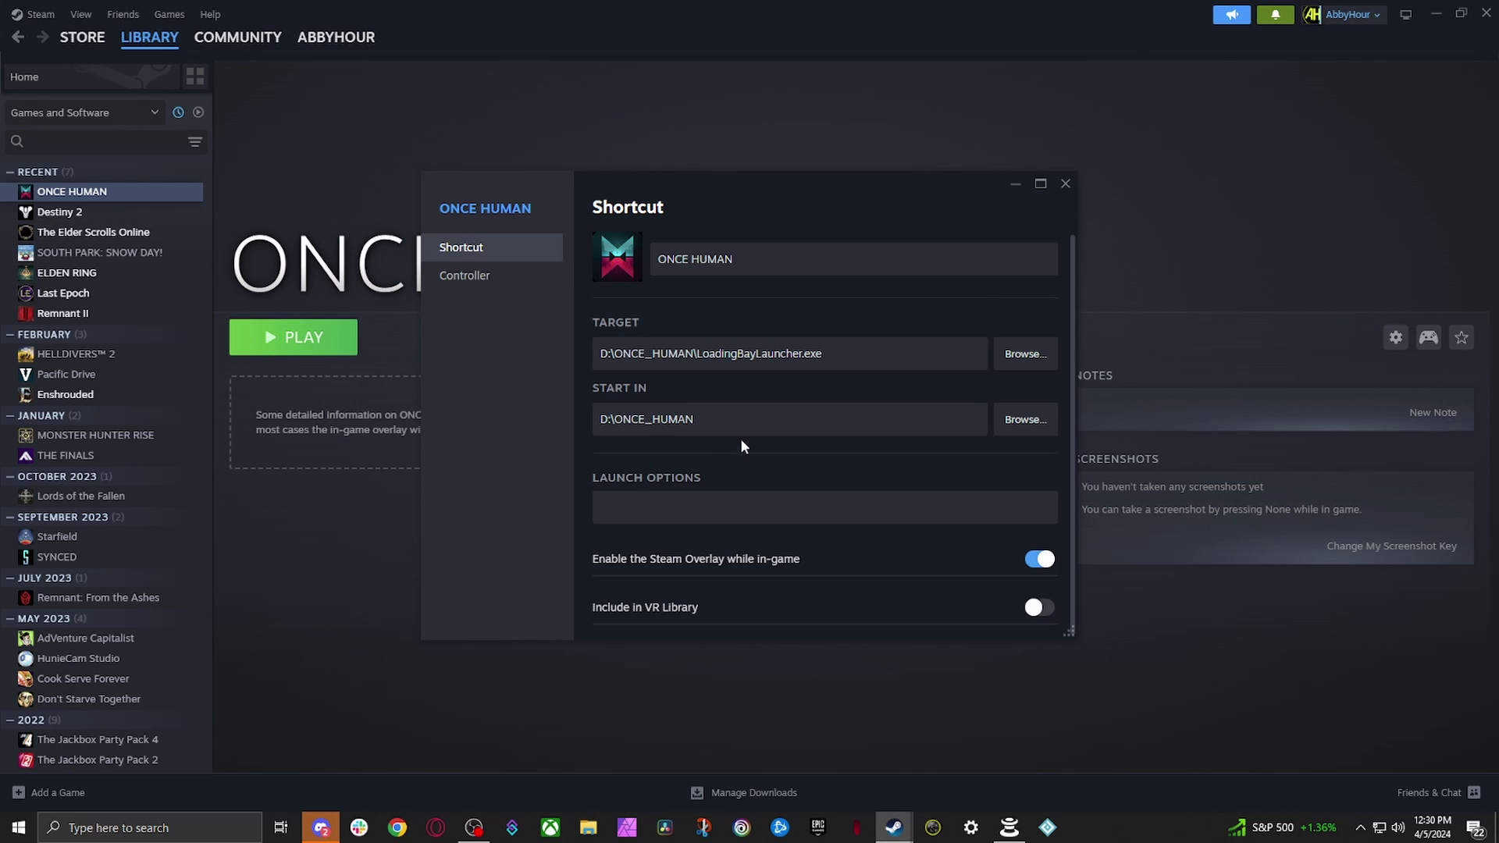
pyautogui.moveTo(729, 415); pyautogui.dragTo(575, 415)
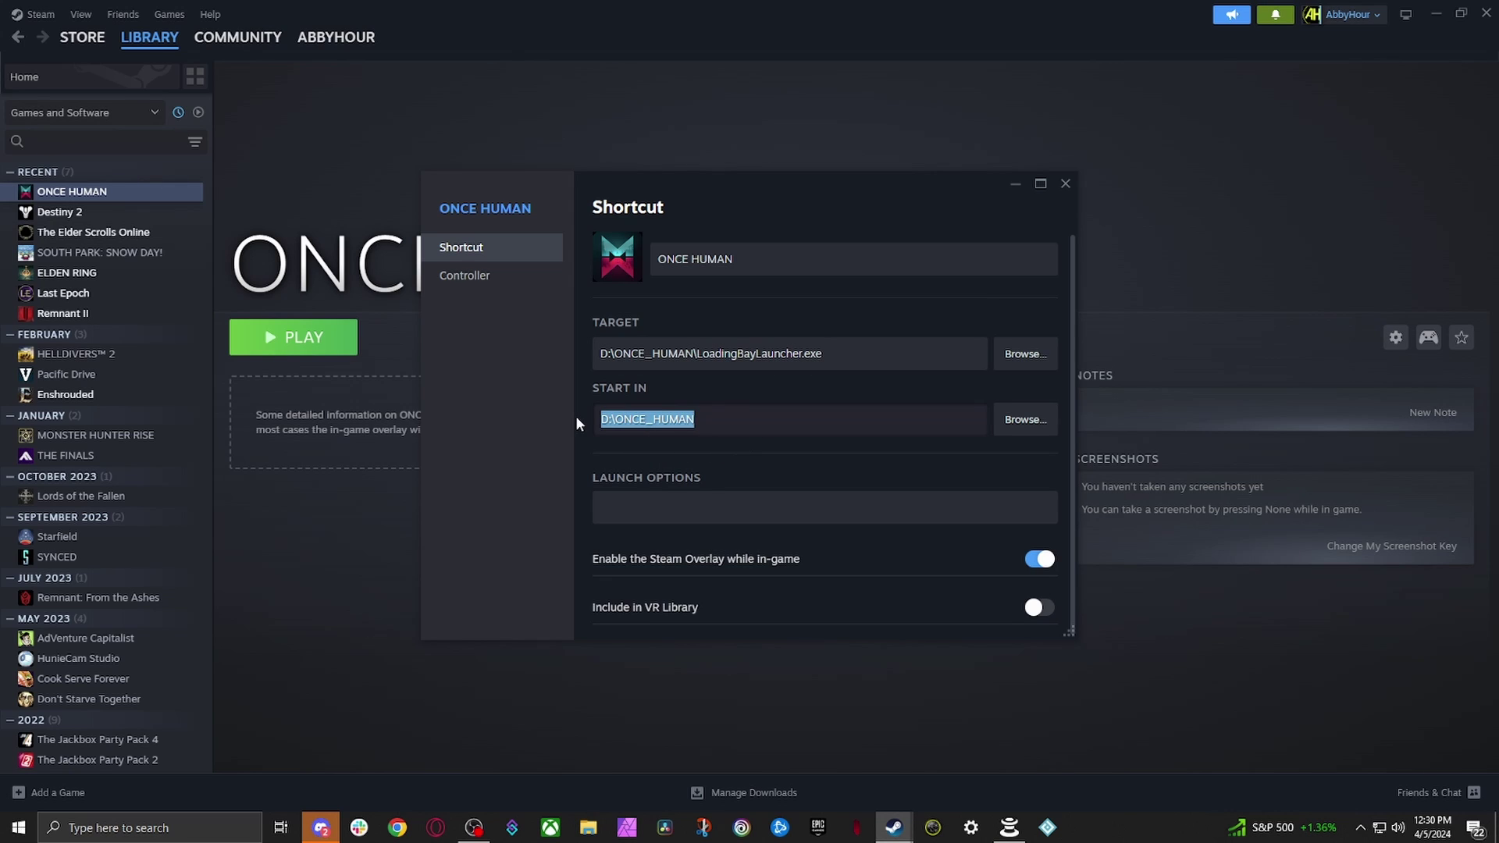
pyautogui.click(672, 408)
pyautogui.click(712, 353)
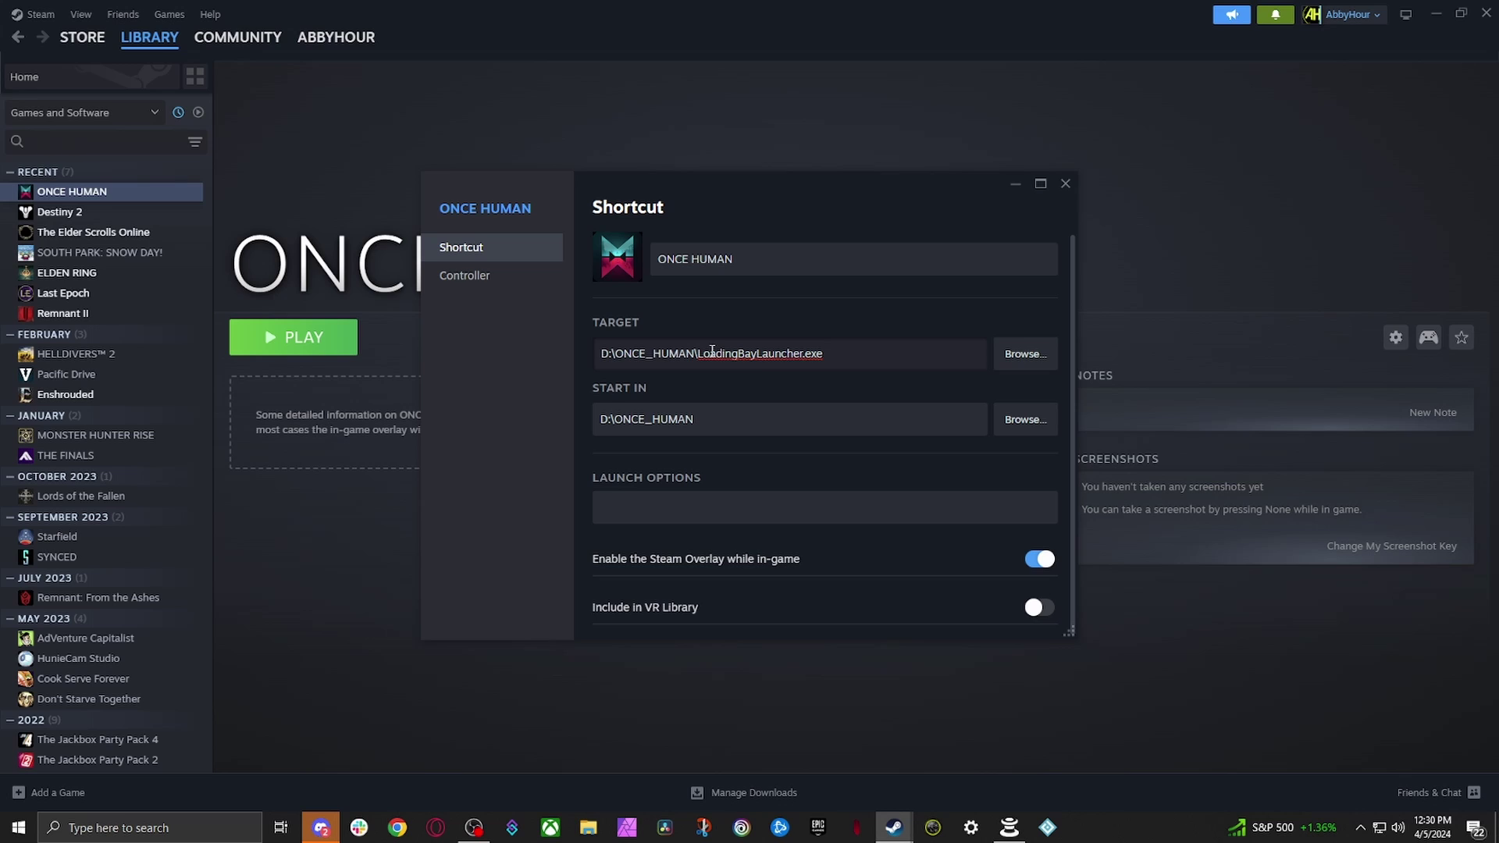
# Check the Steam Input override choices in ONCE HUMAN's controller properties, then close the properties
pyautogui.click(464, 275)
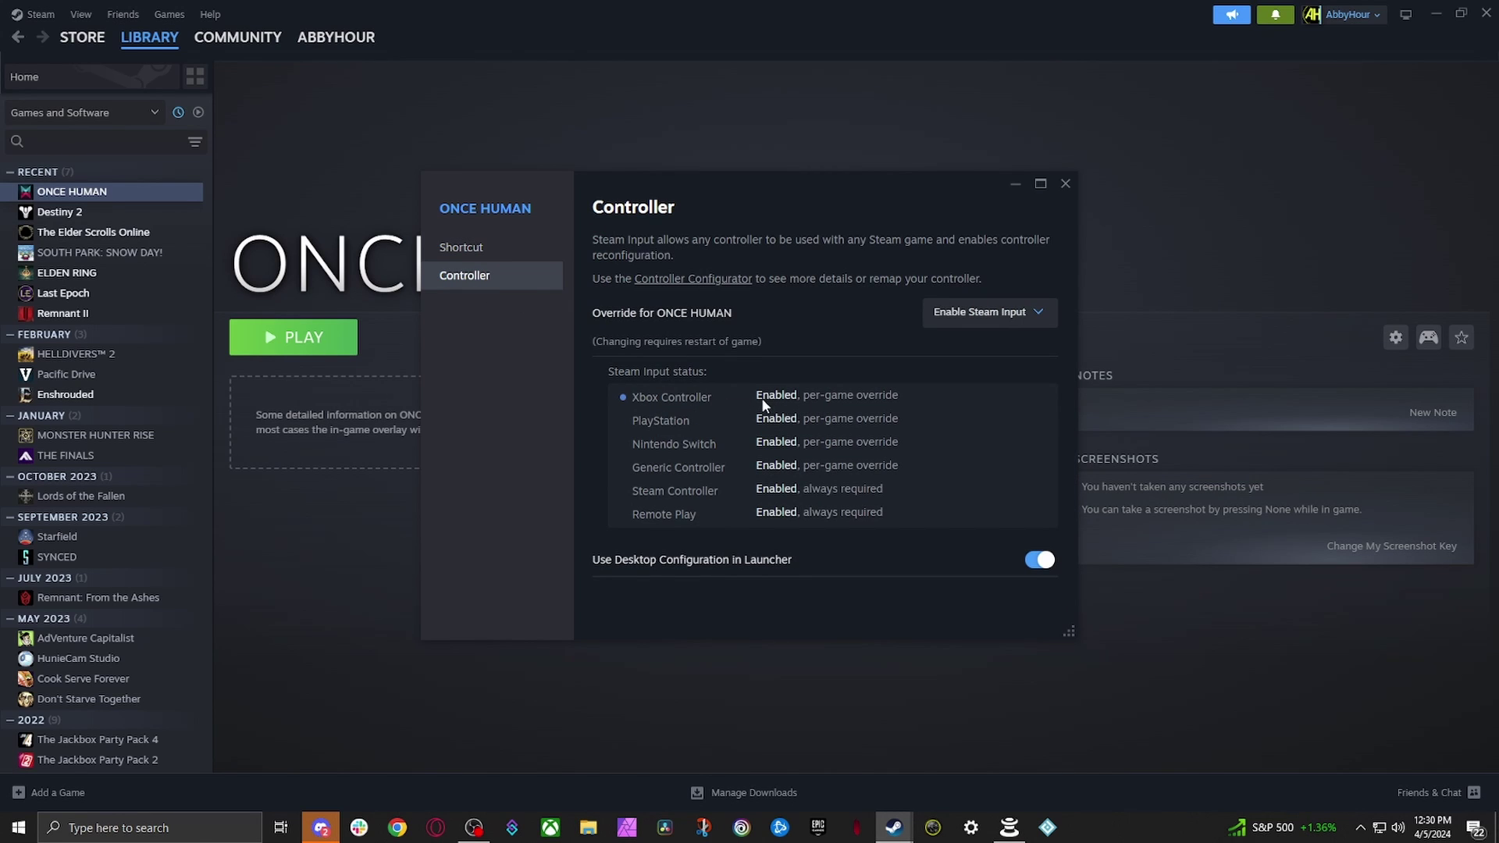
pyautogui.click(966, 313)
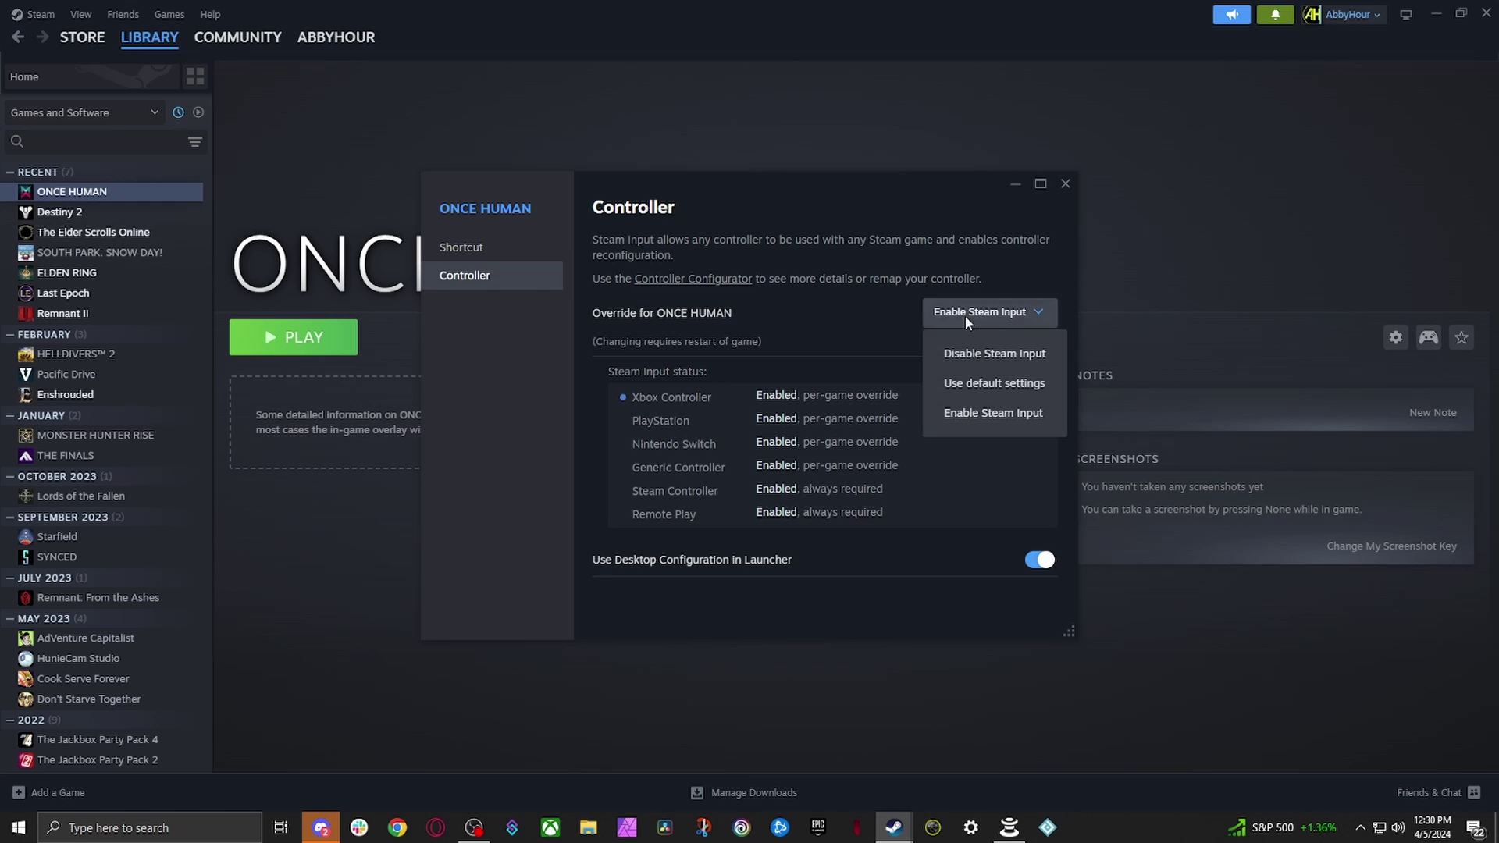
pyautogui.click(888, 303)
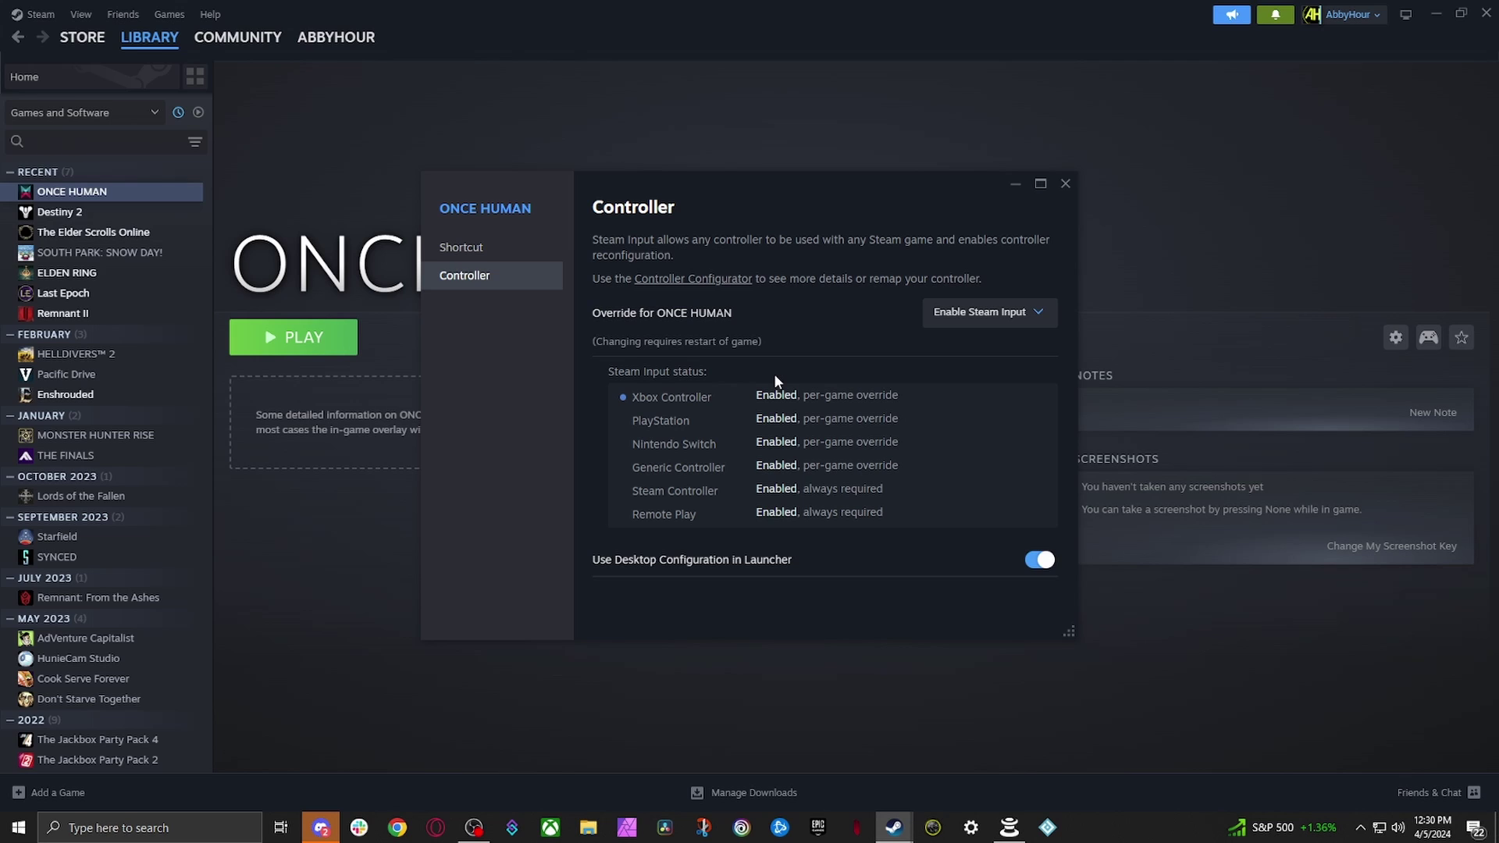
pyautogui.click(1065, 185)
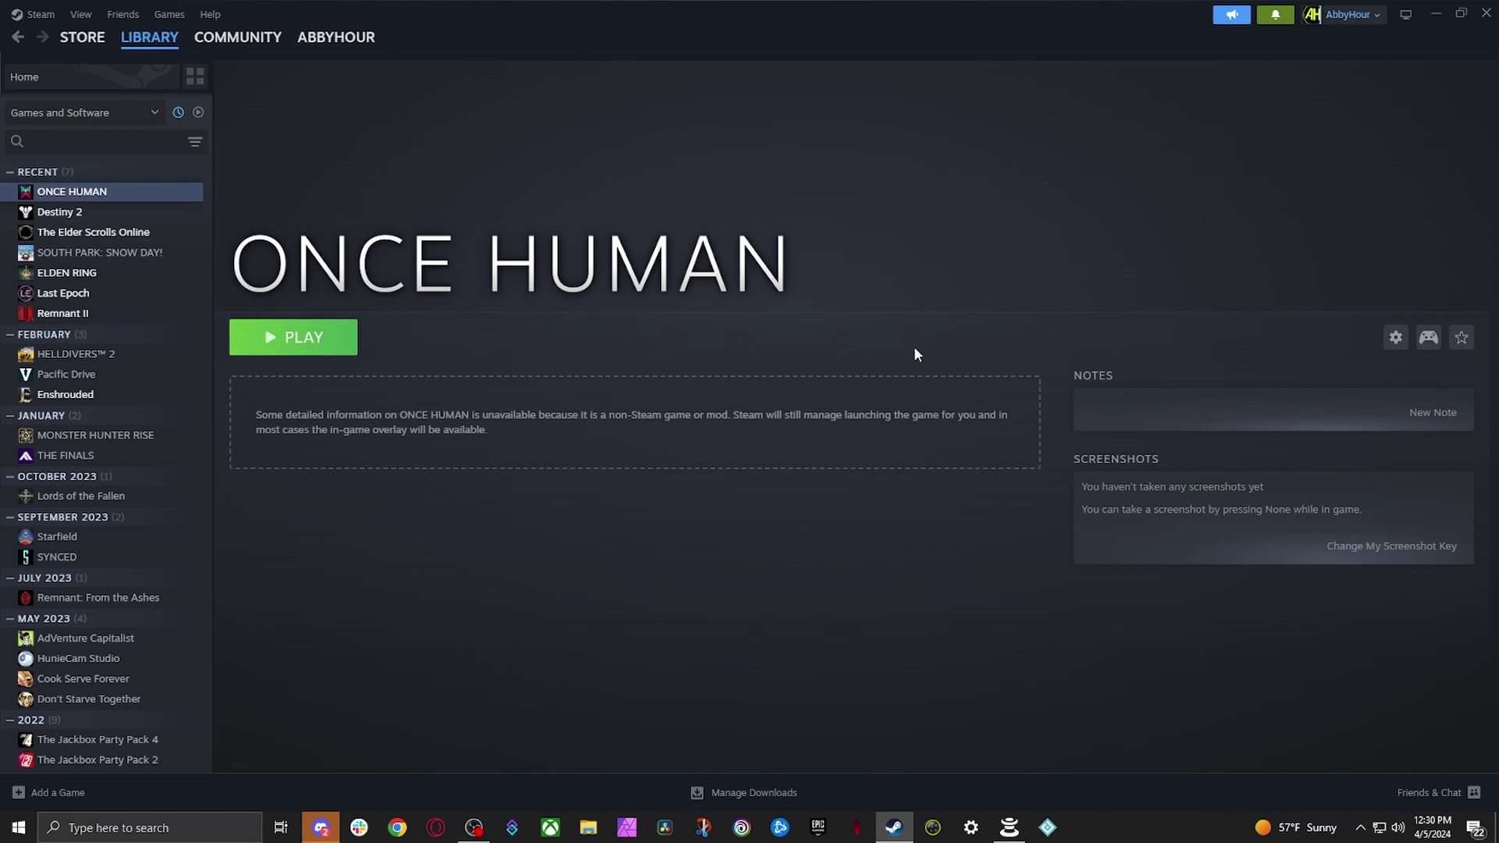
# Review ONCE HUMAN's current button layout, its community layouts and personal layouts, then close the controller layout window
pyautogui.click(1429, 352)
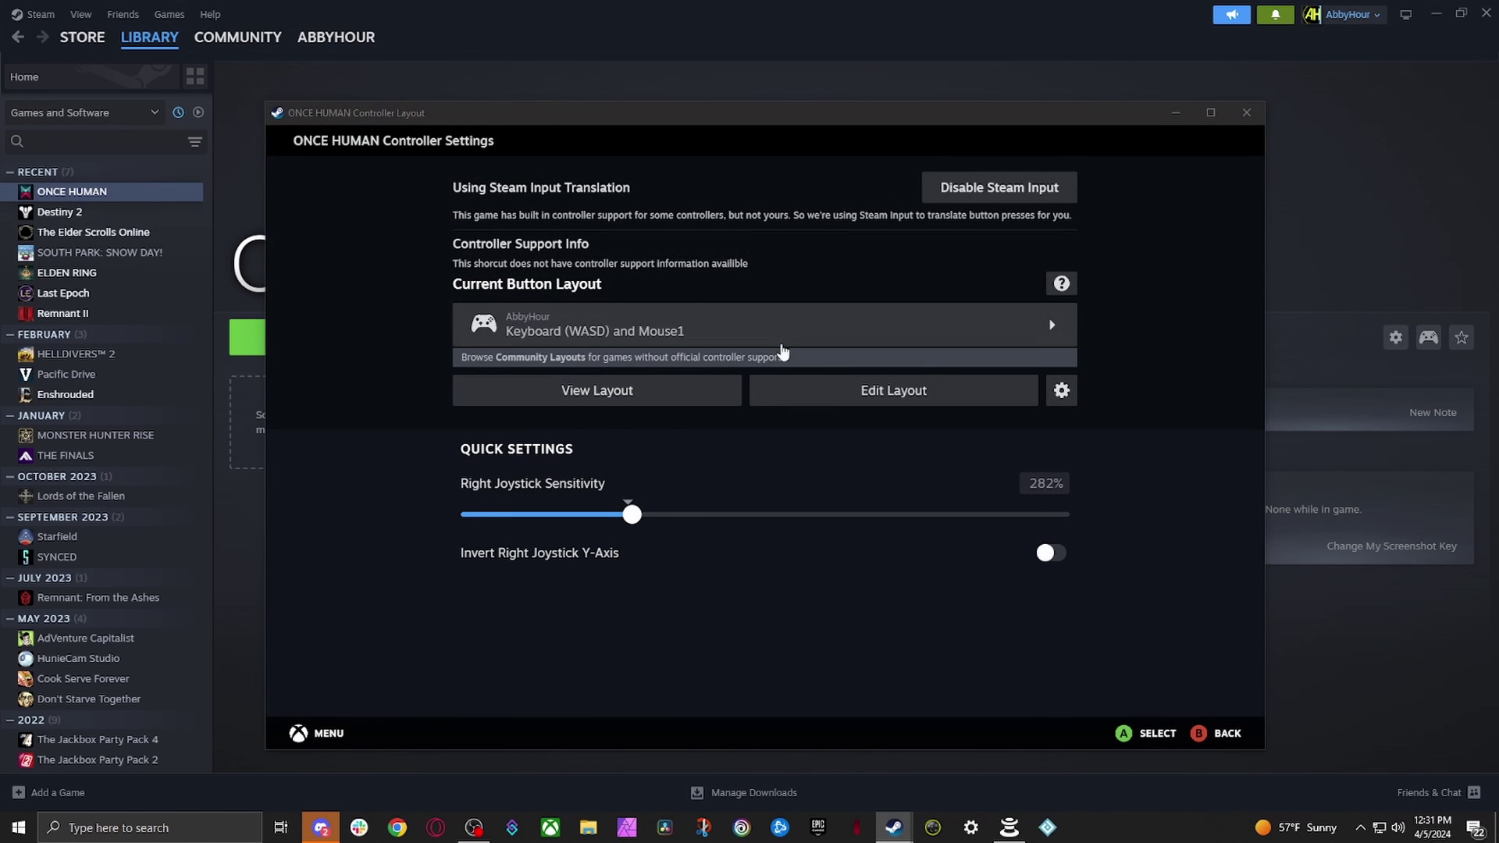
pyautogui.click(606, 335)
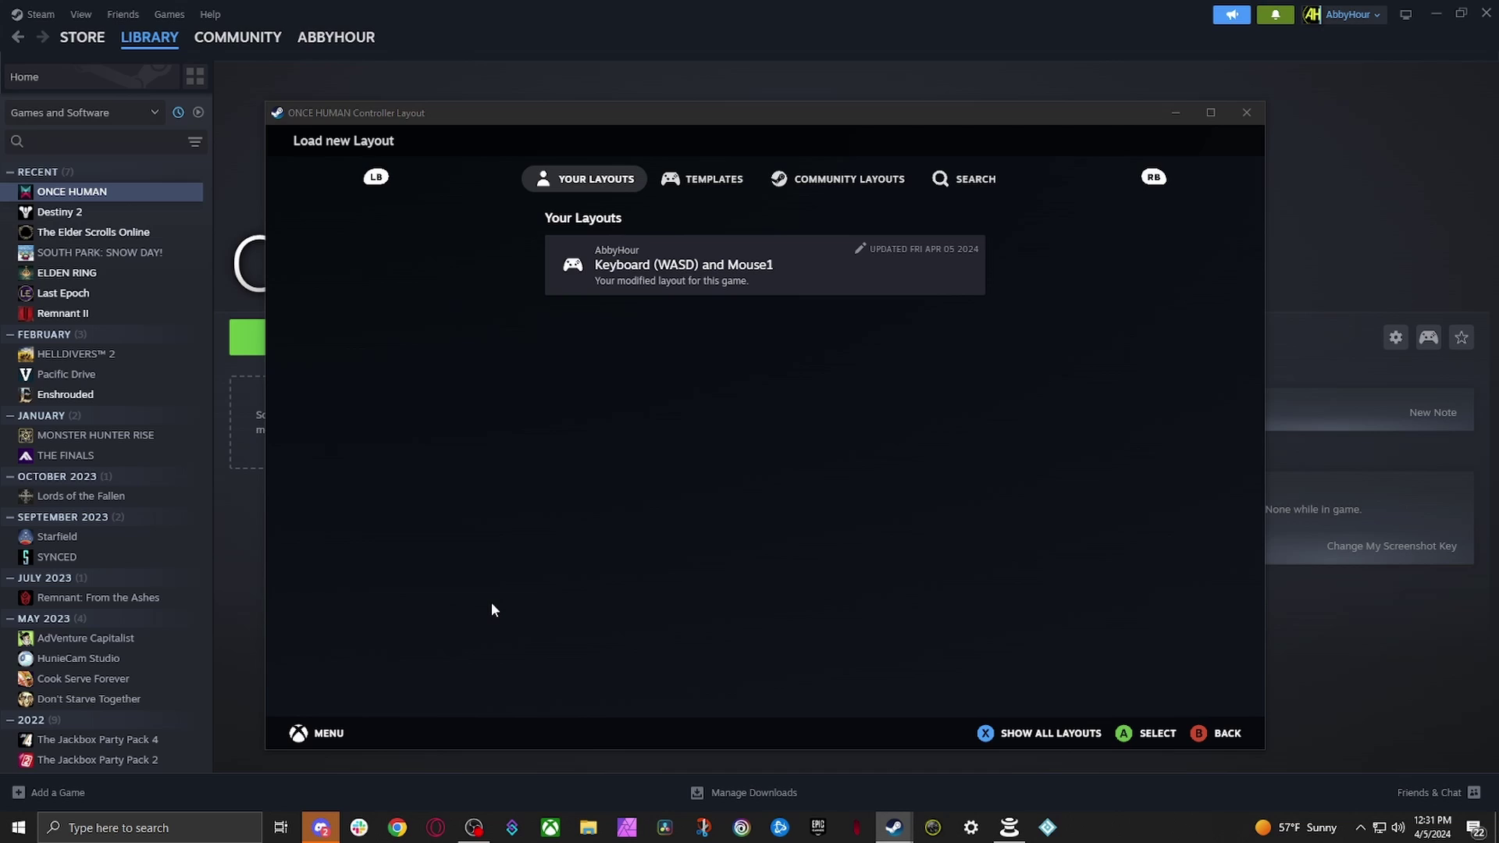
pyautogui.click(816, 187)
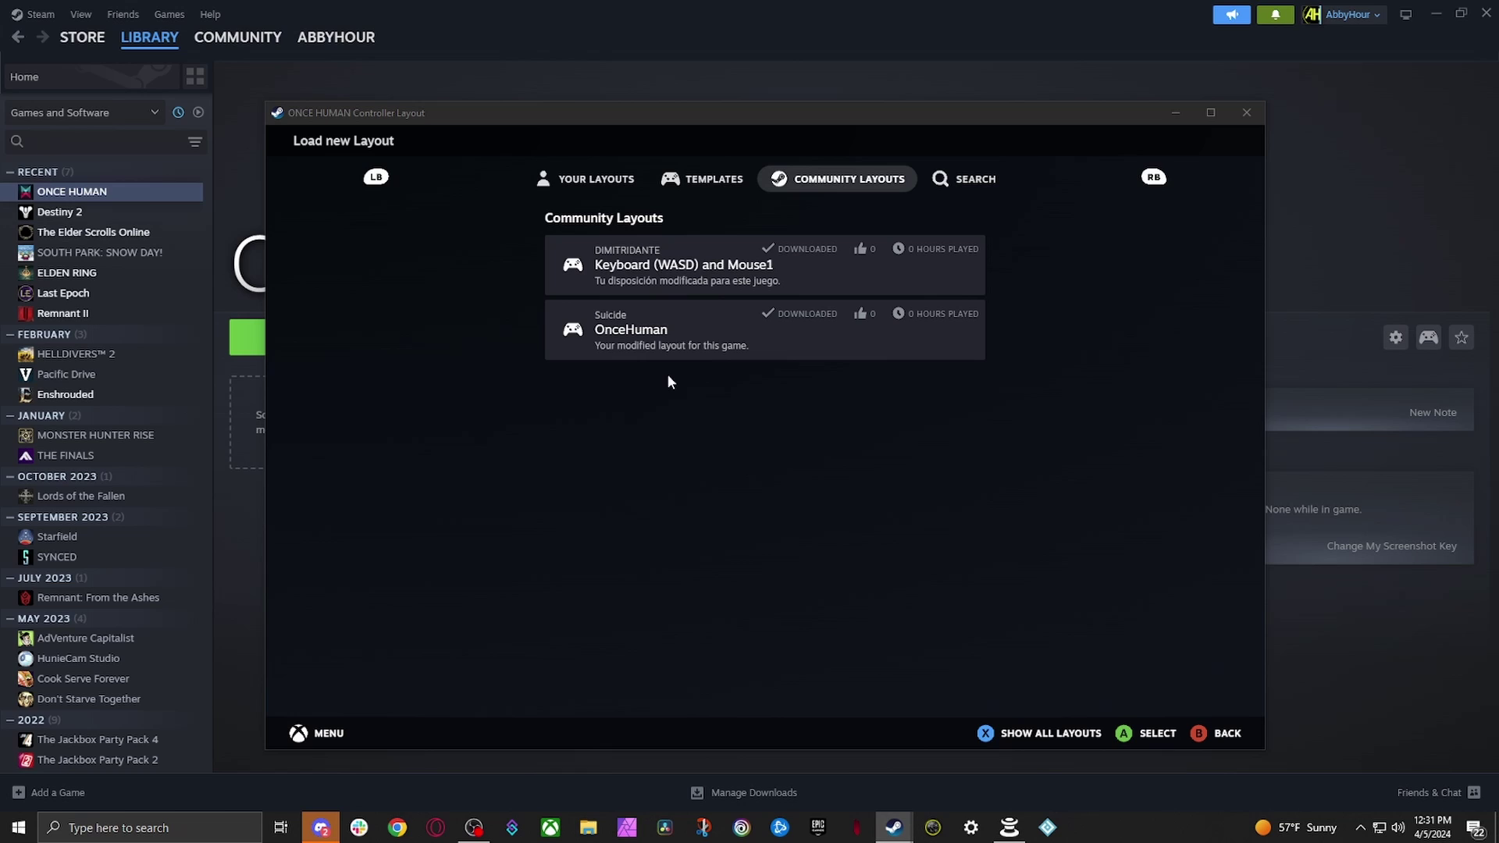
pyautogui.click(575, 180)
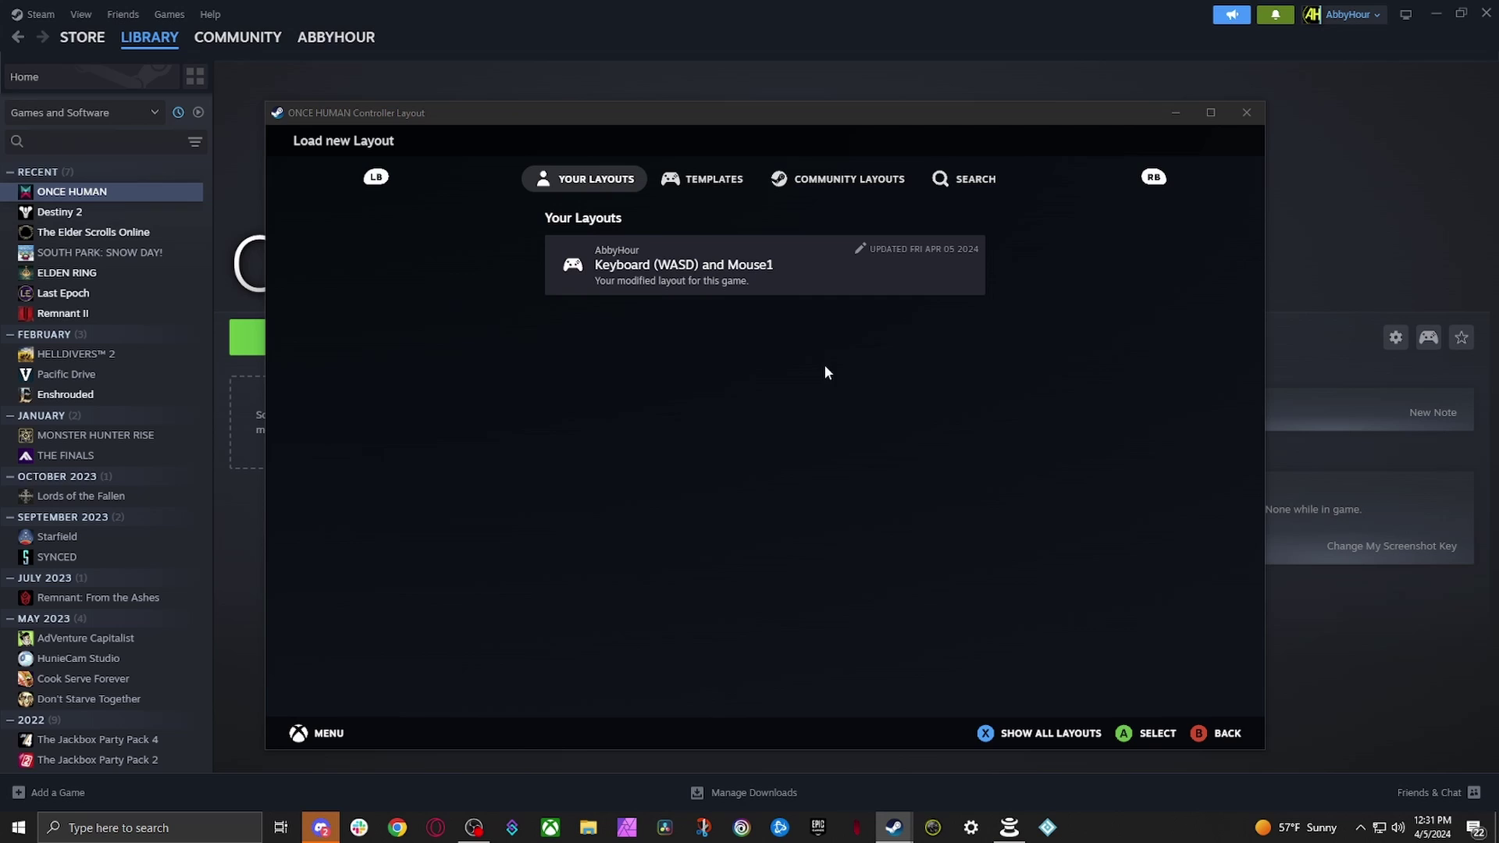
pyautogui.click(1212, 738)
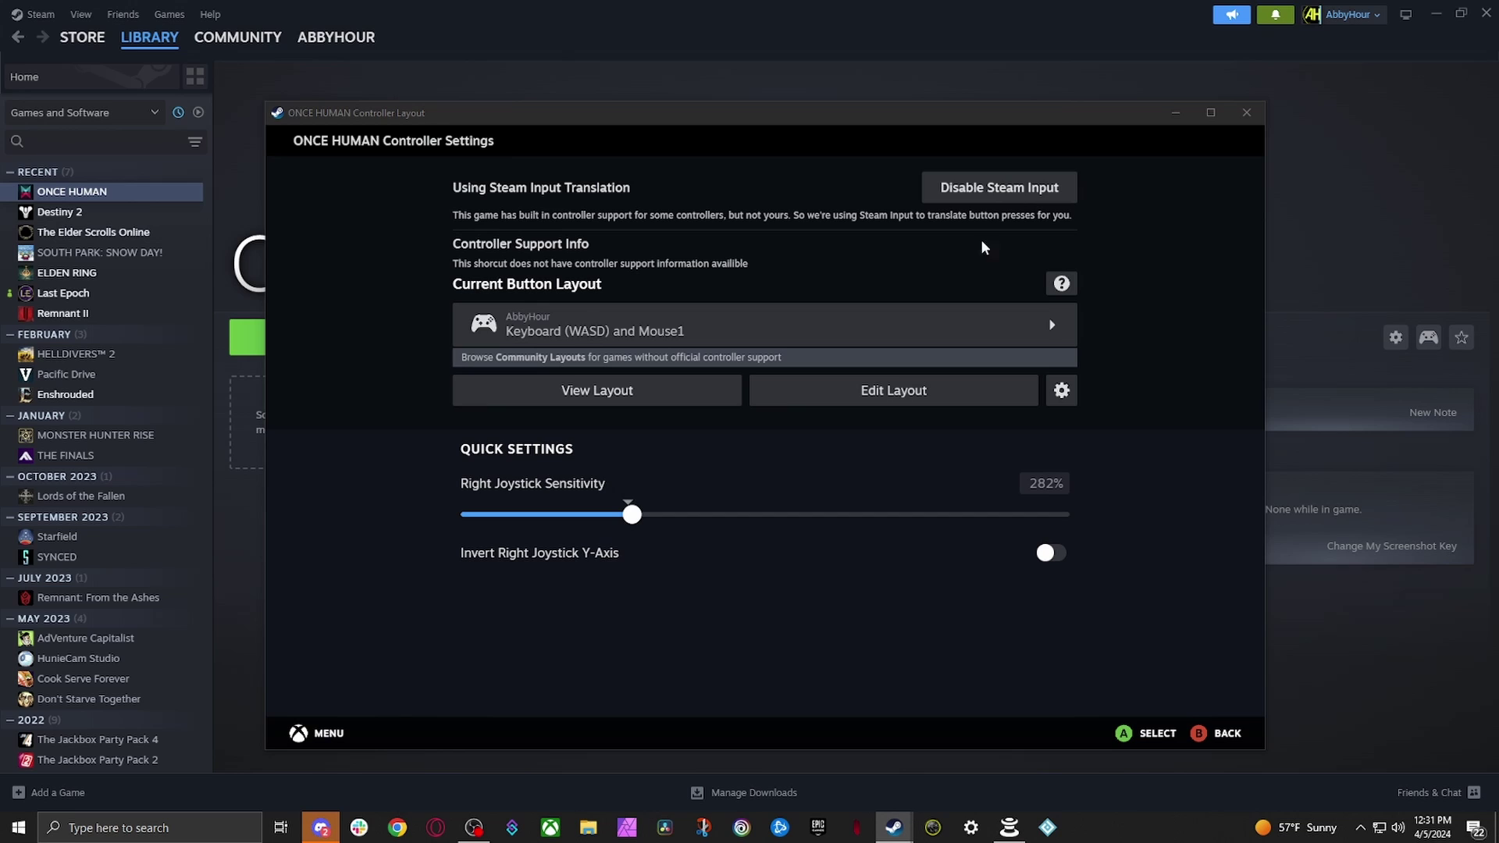
pyautogui.click(1247, 112)
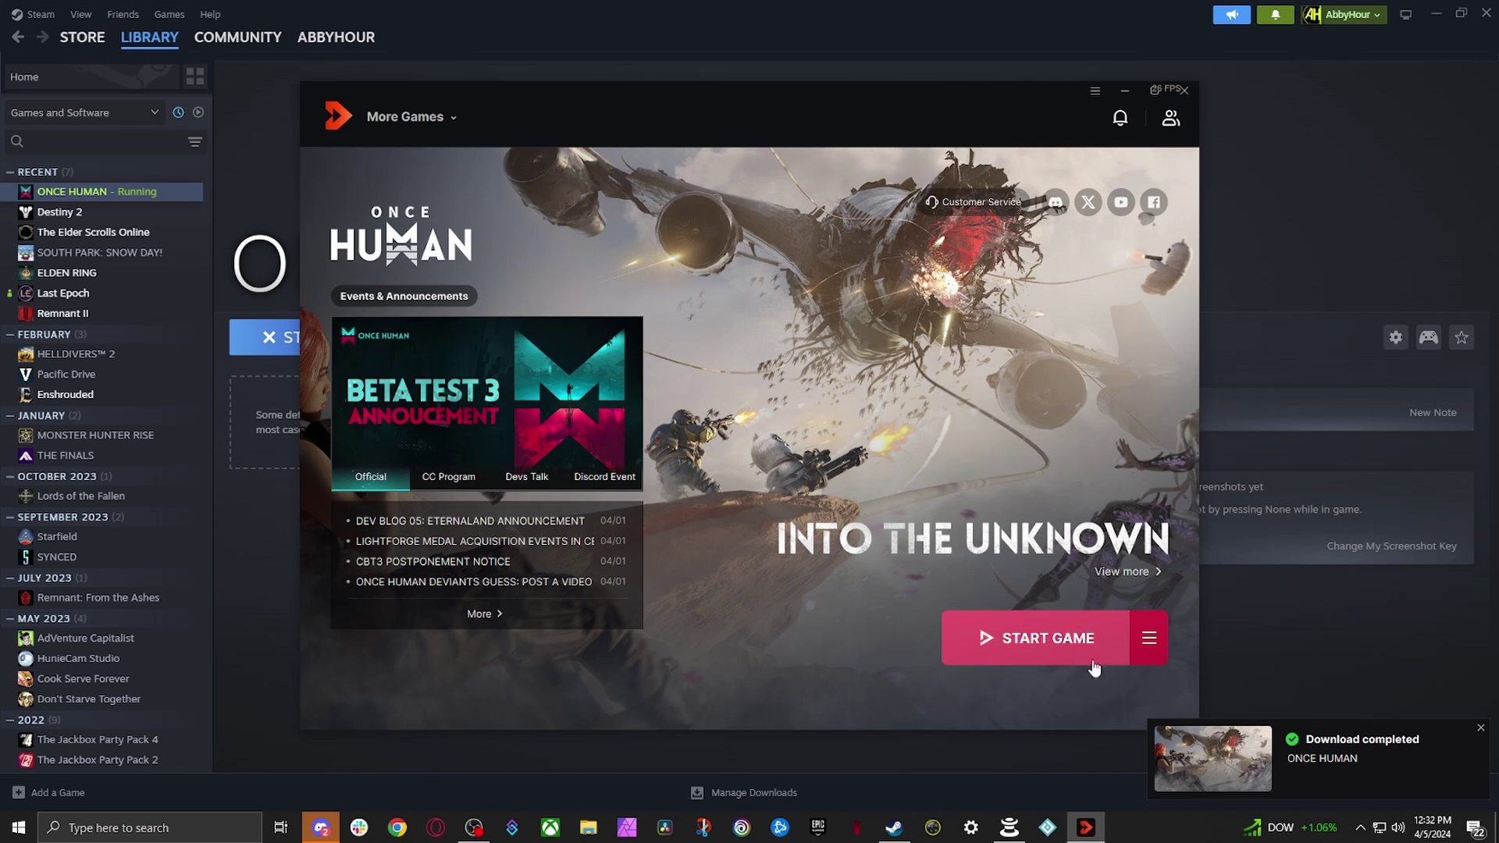
# Start ONCE HUMAN from its launcher and move the character forward in the game
pyautogui.click(1085, 651)
pyautogui.click(1480, 729)
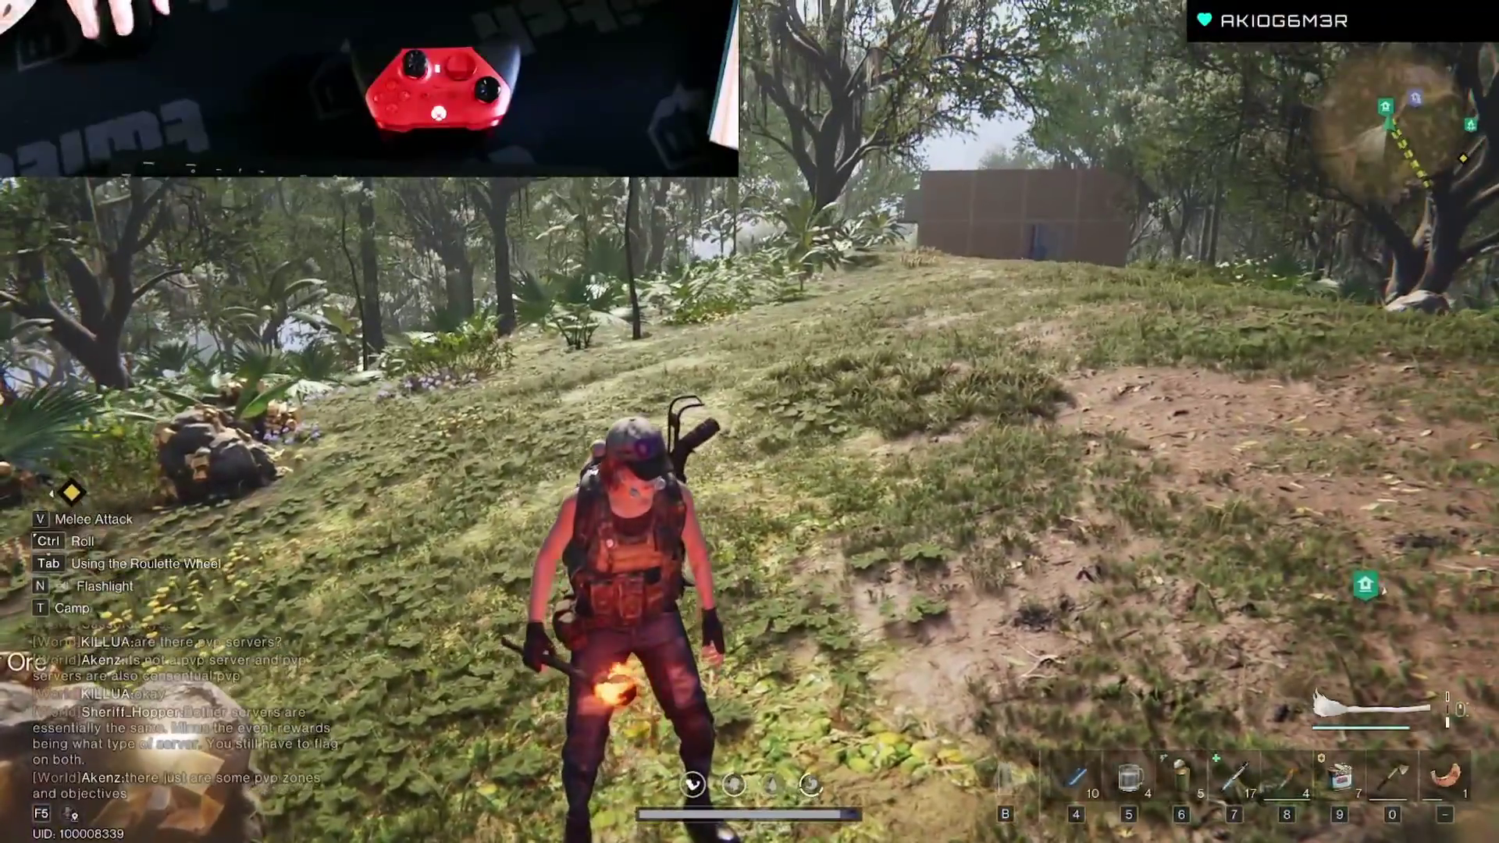
pyautogui.press('w')
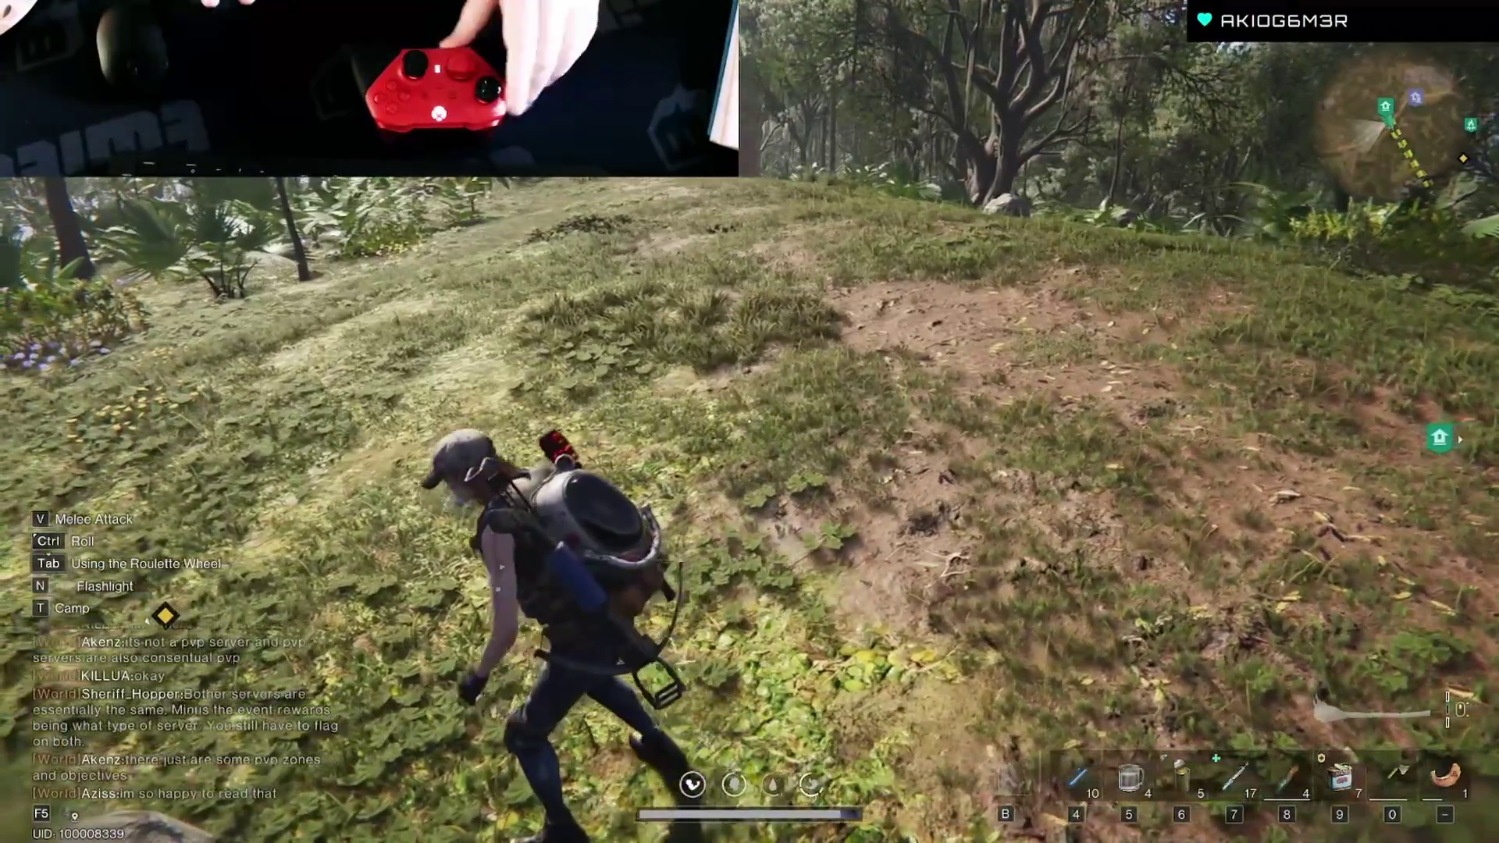
pyautogui.press('w')
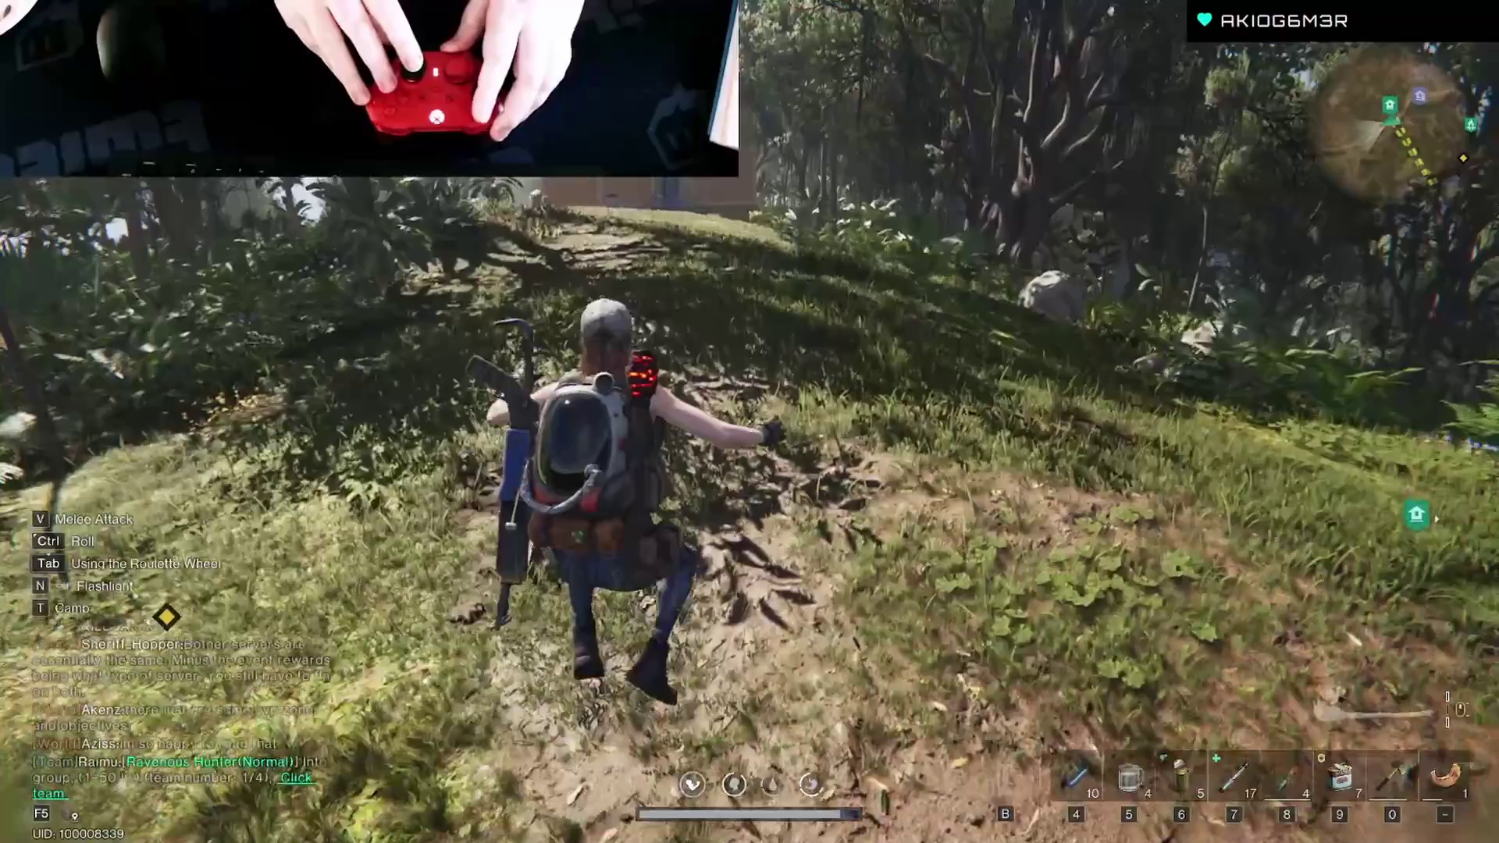
# Open the character screen in ONCE HUMAN from the running game
pyautogui.press('8')
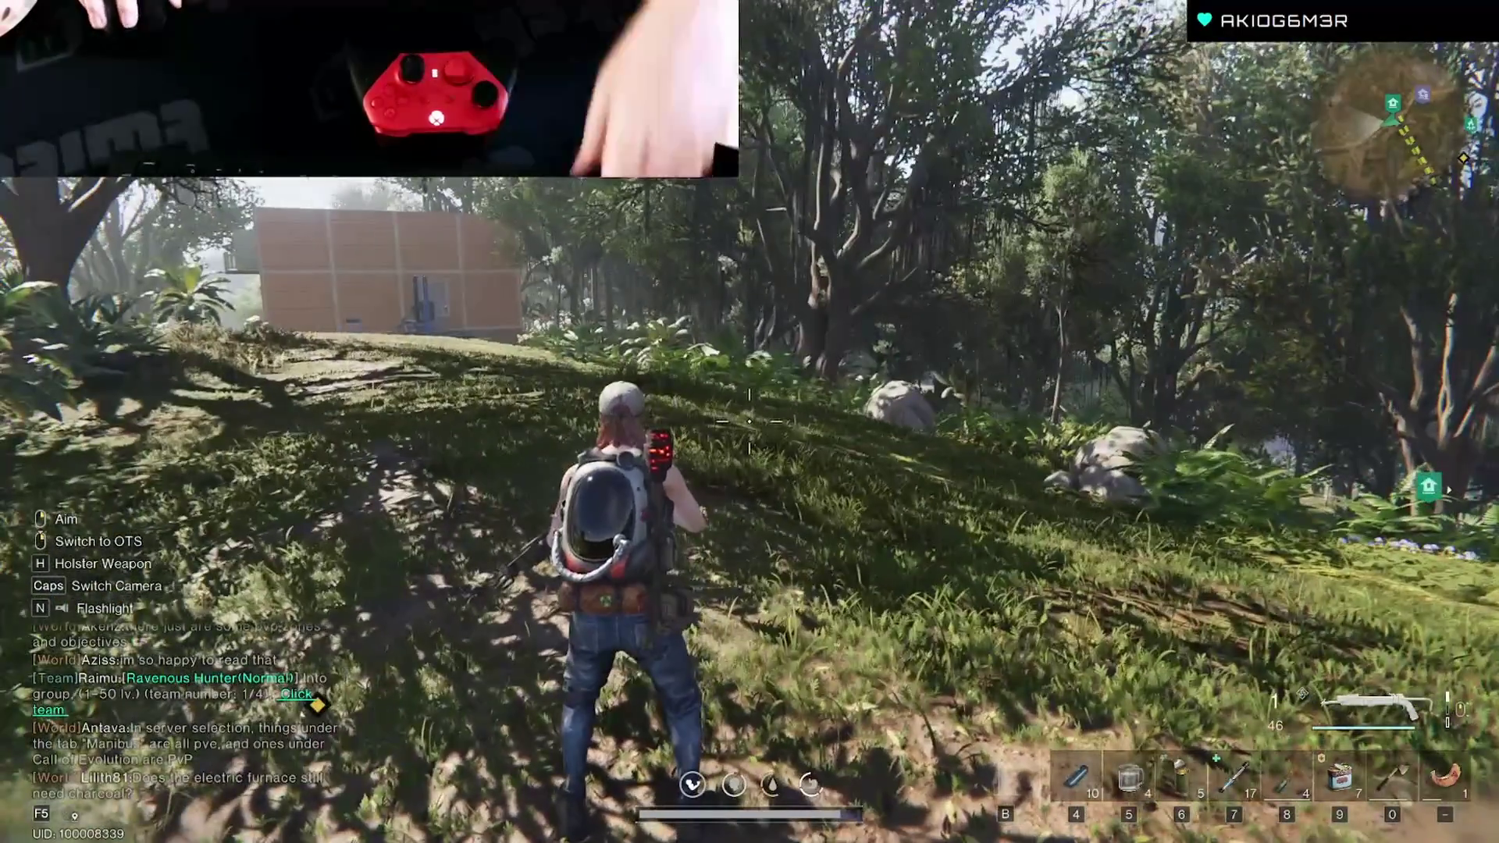
pyautogui.press('Escape')
pyautogui.press('Escape')
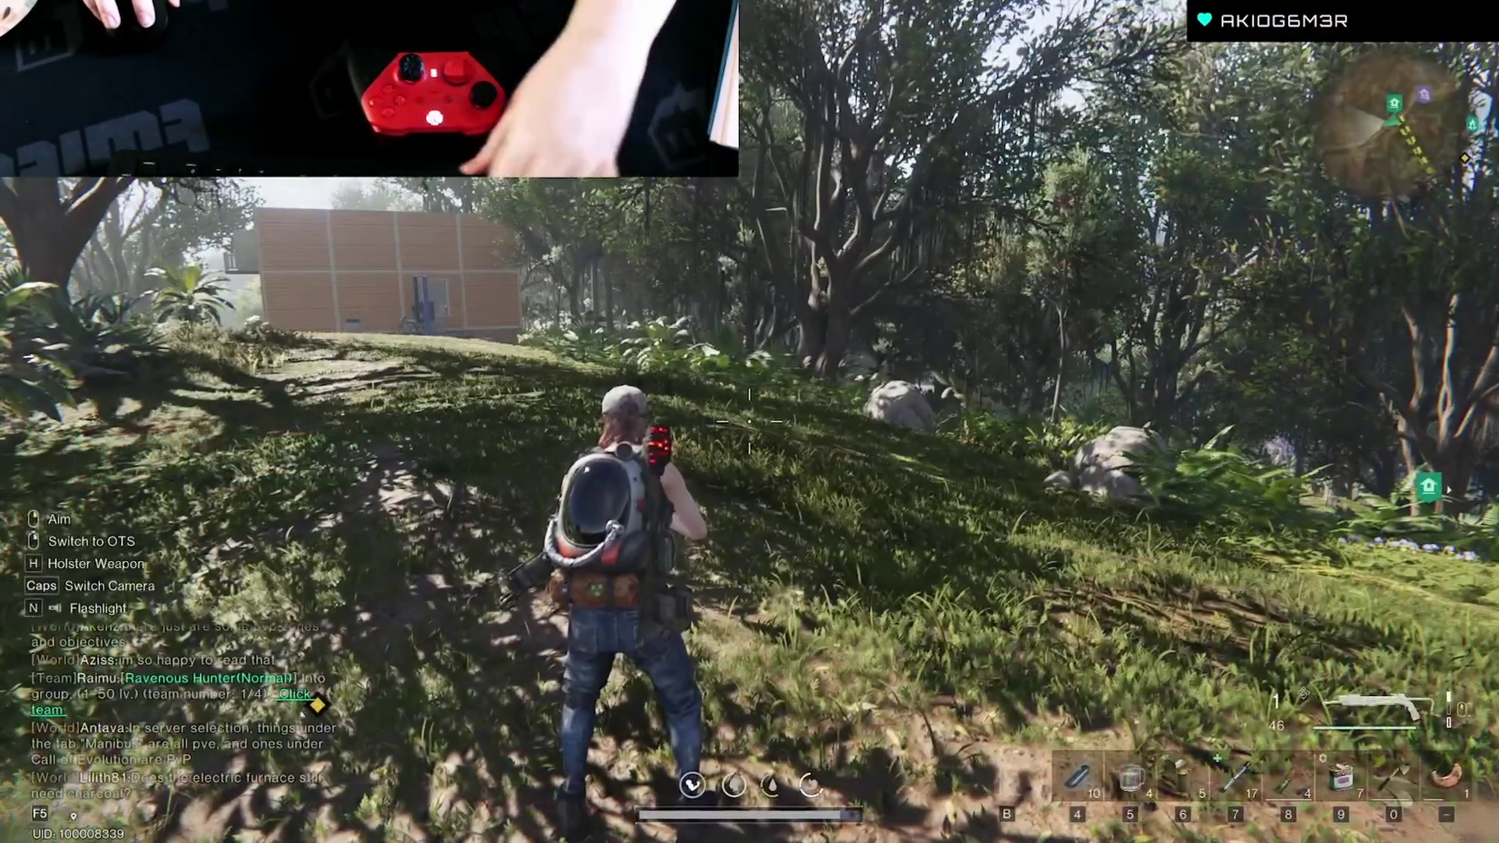
pyautogui.press('Tab')
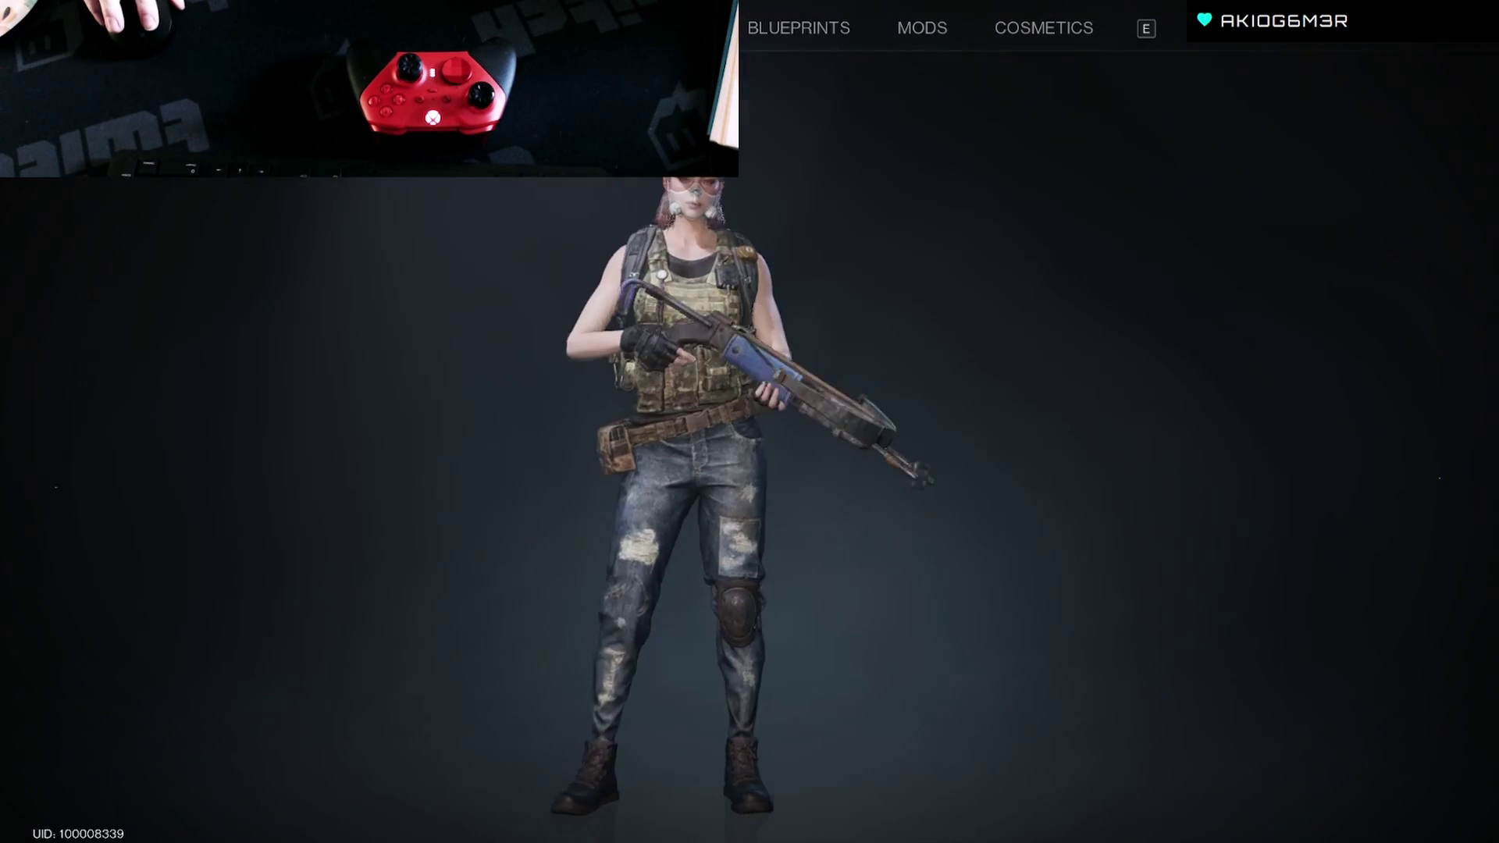
# Open ONCE HUMAN's controller settings in the Steam overlay and check the saved personal layouts, returning to the settings overview
pyautogui.click(1155, 375)
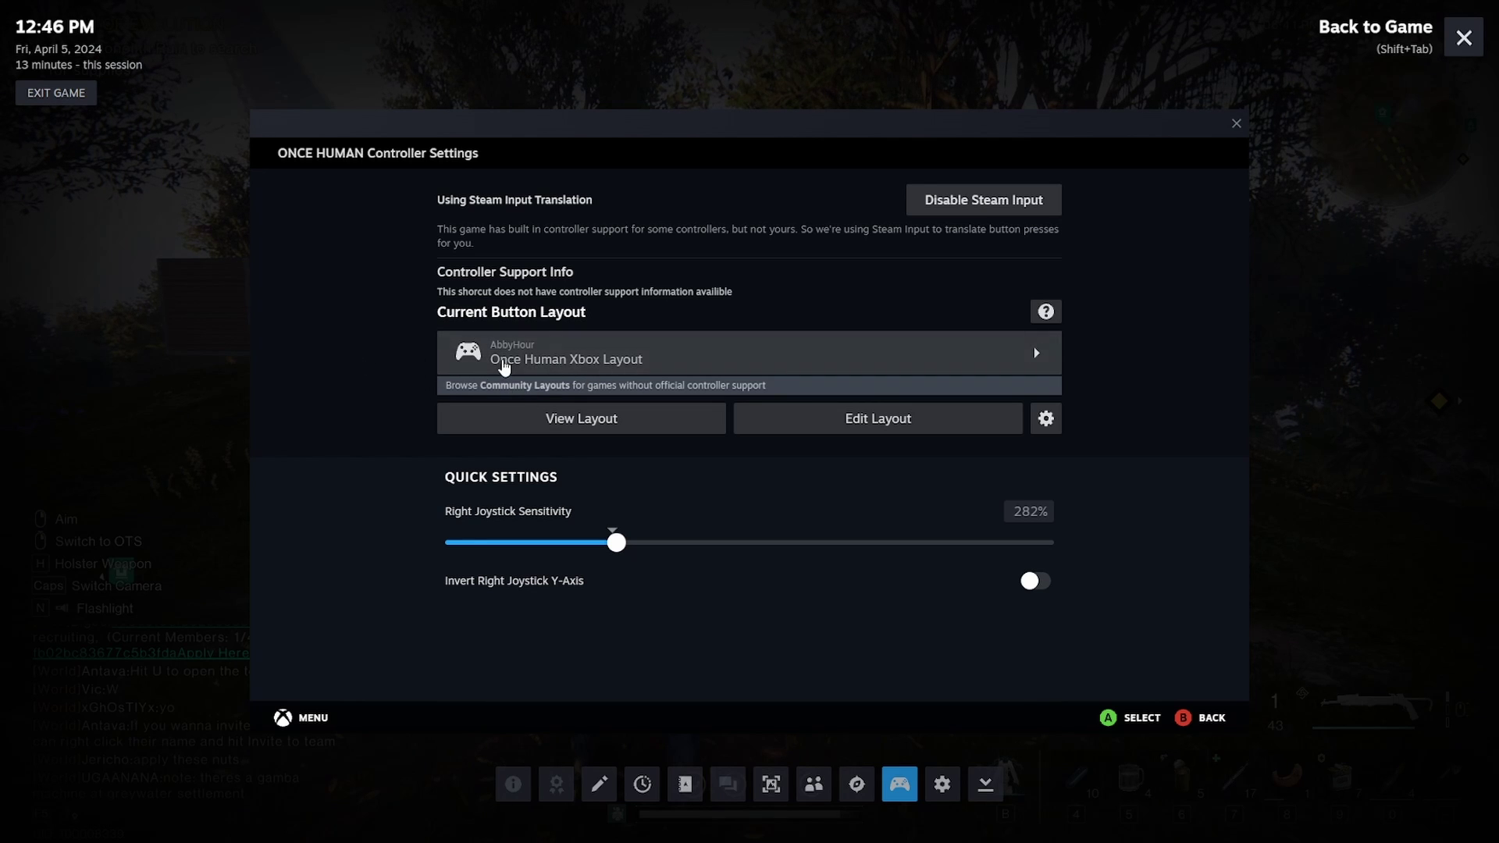
pyautogui.click(687, 363)
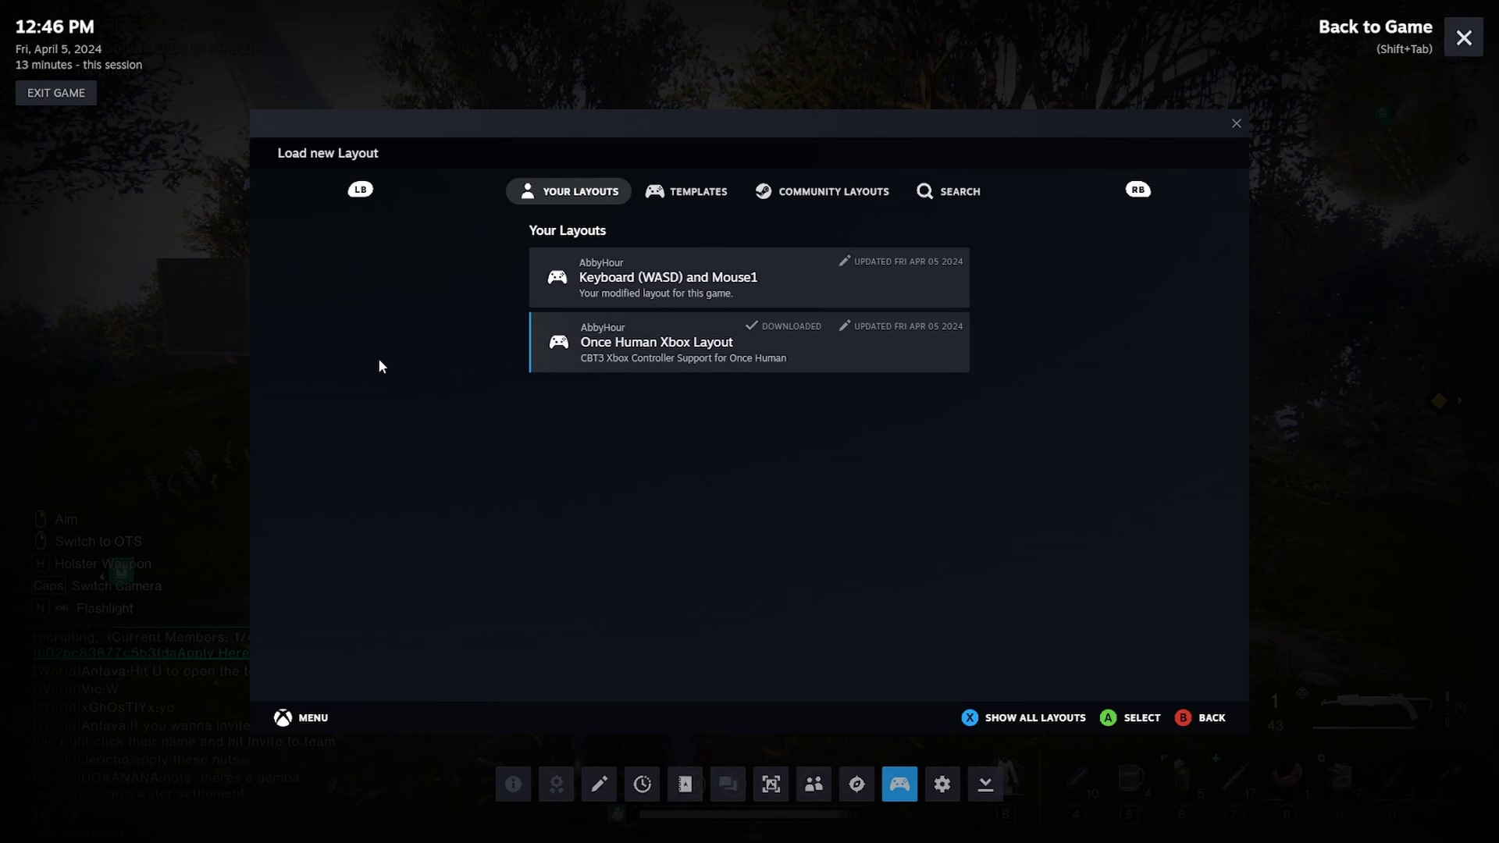
pyautogui.click(1203, 722)
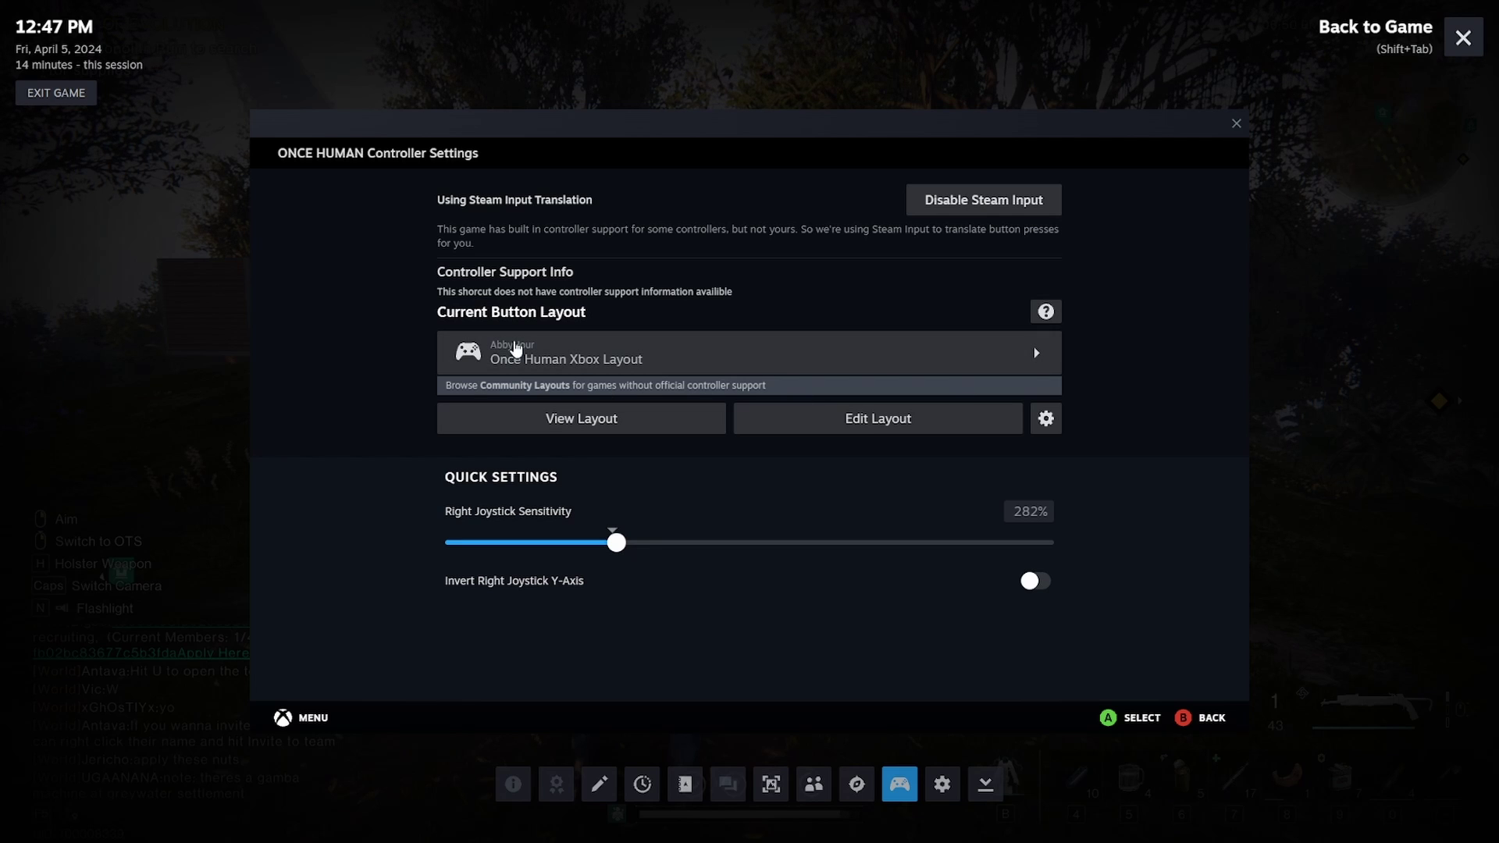
# Review the button, DPad, trigger and joystick bindings of the Once Human Xbox Layout, and return to the controller settings overview
pyautogui.click(878, 422)
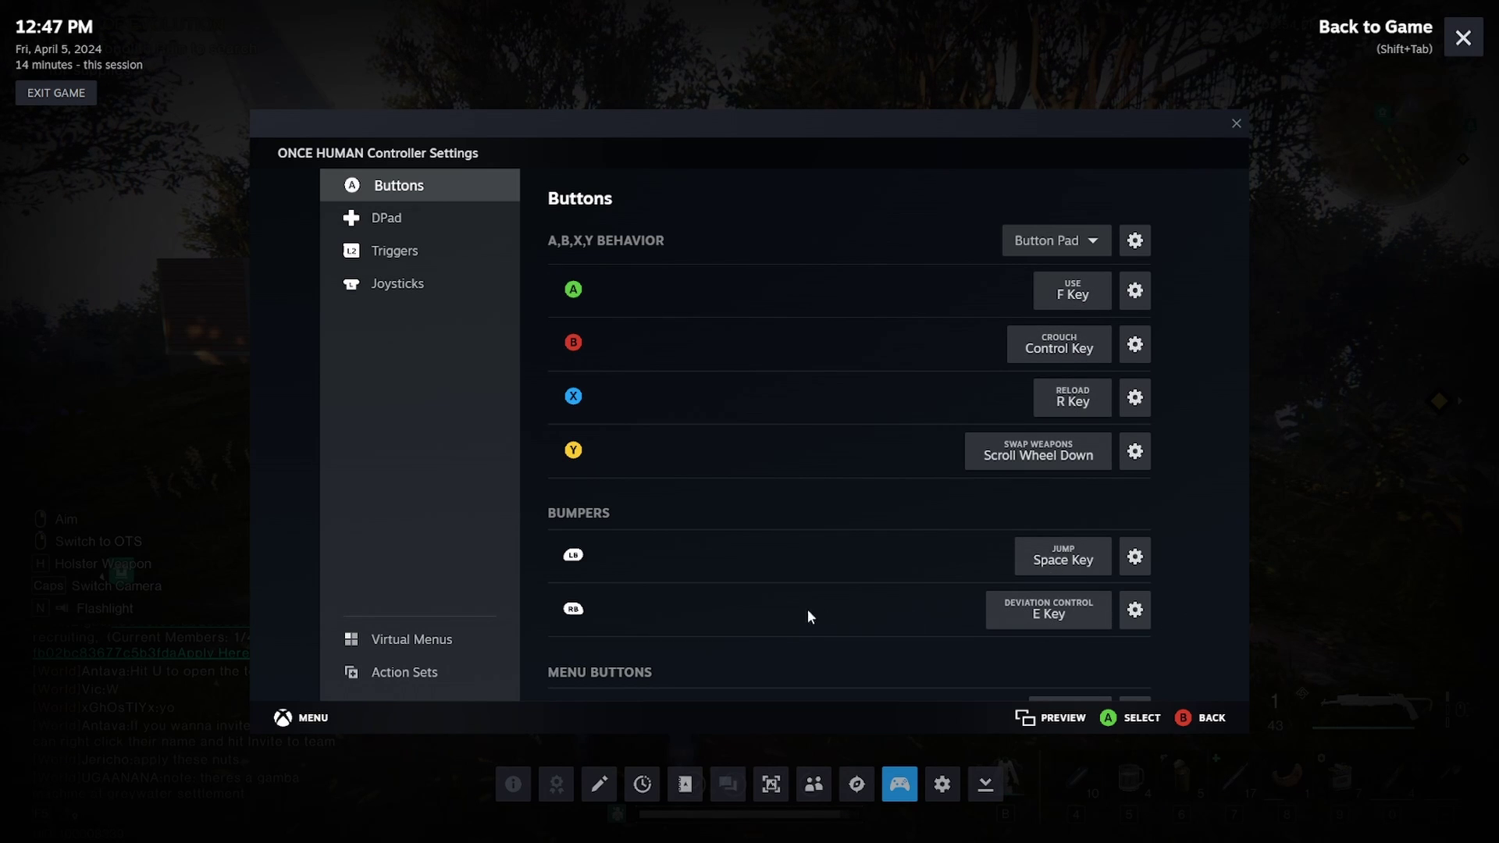
pyautogui.scroll(-2, 809, 617)
pyautogui.click(388, 219)
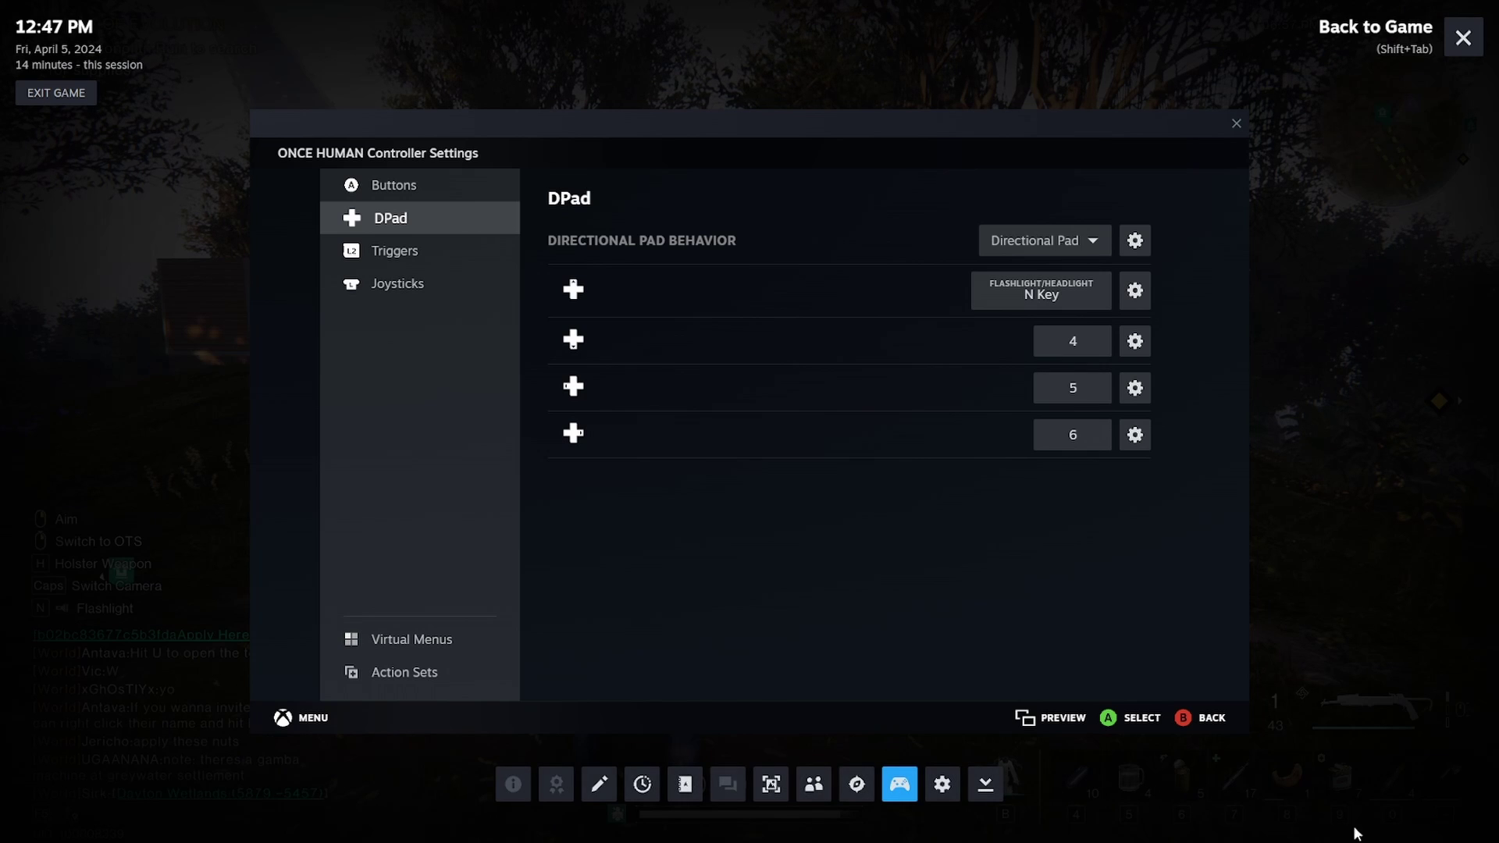
pyautogui.click(382, 251)
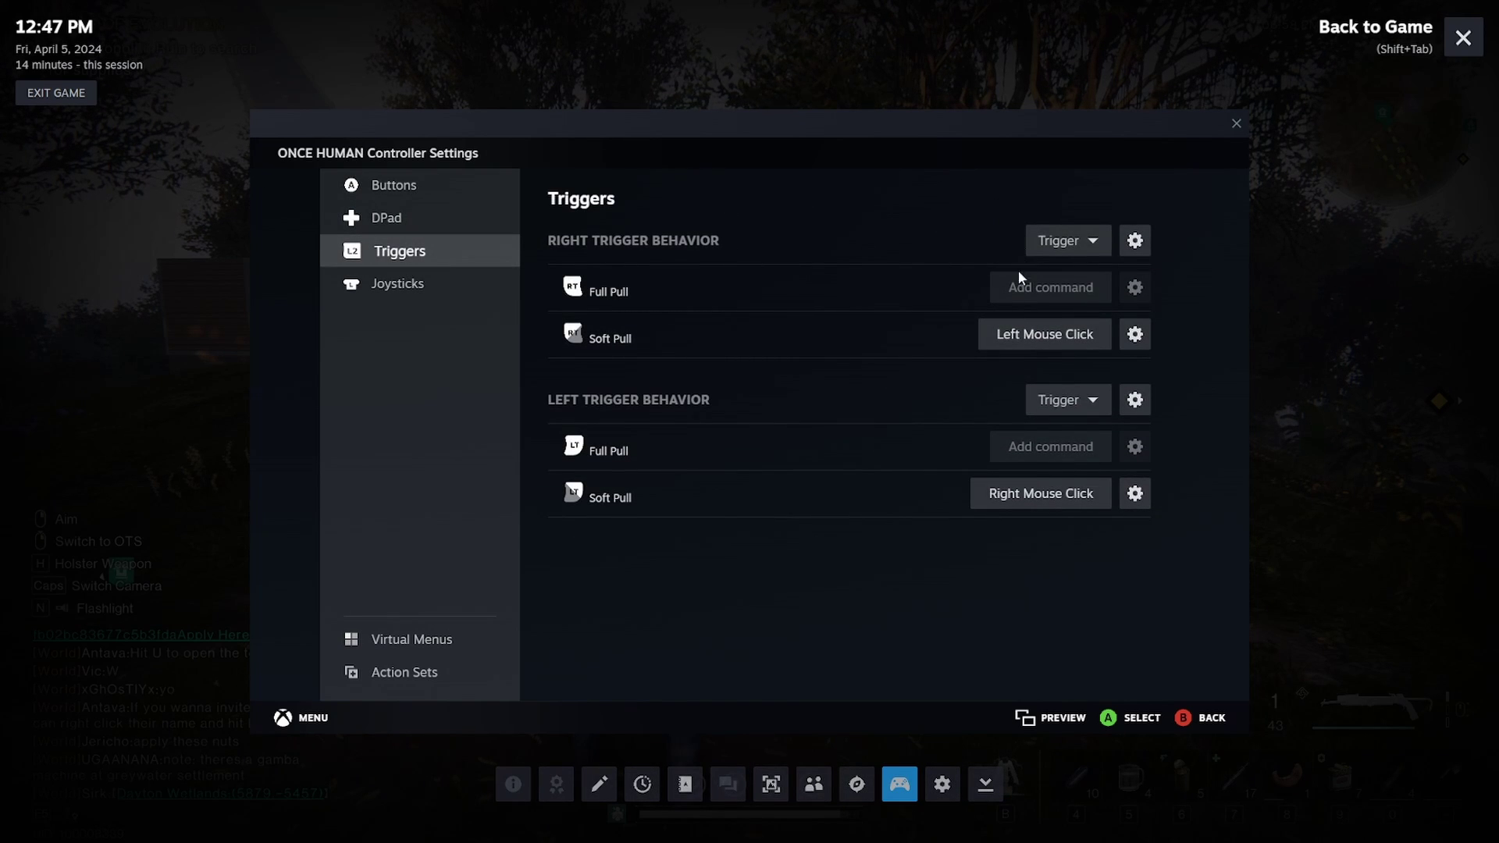
pyautogui.click(377, 287)
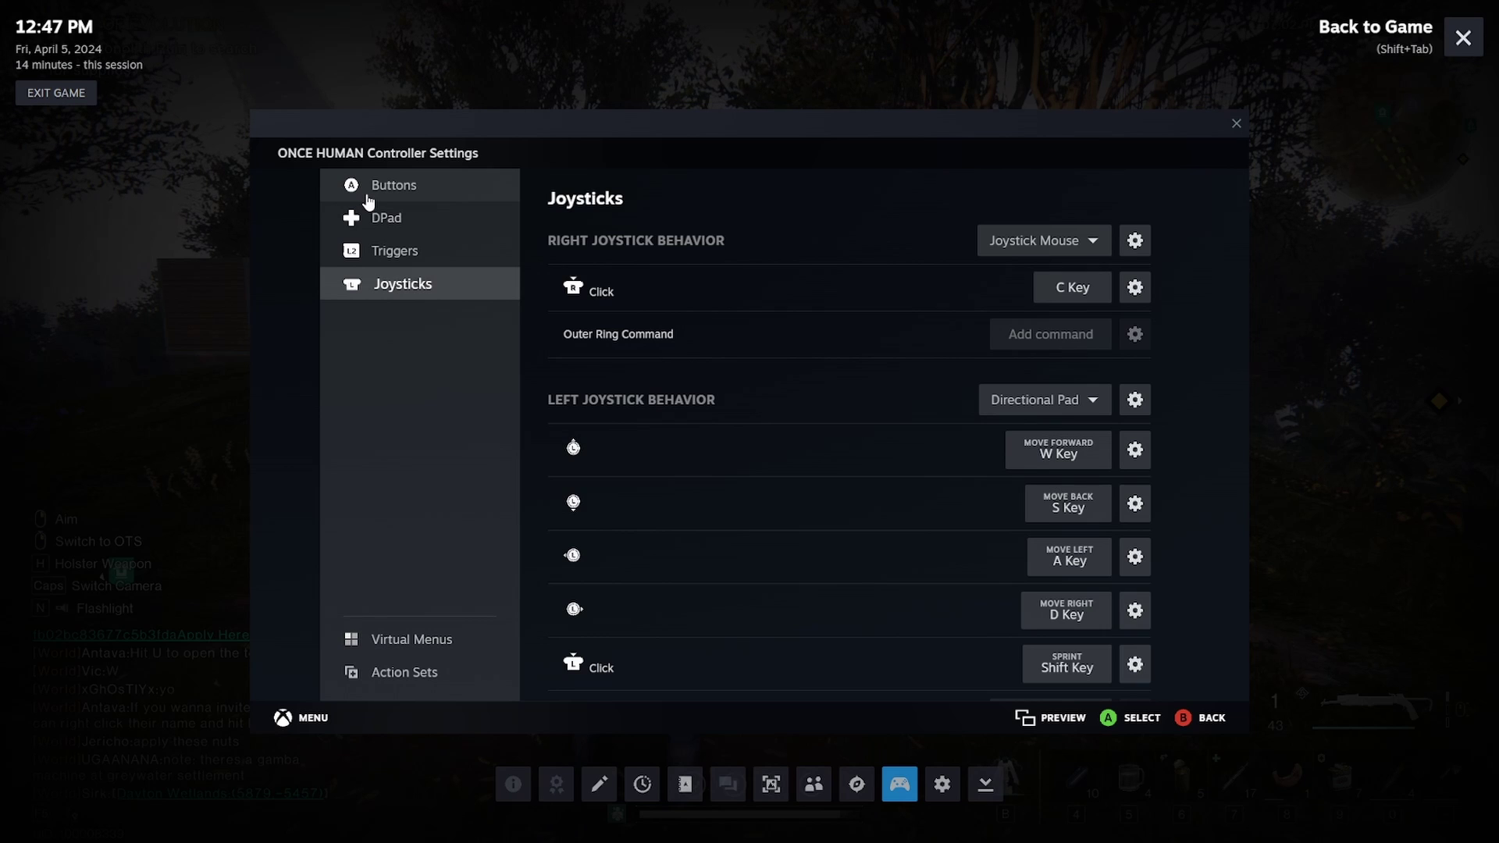
pyautogui.click(1199, 717)
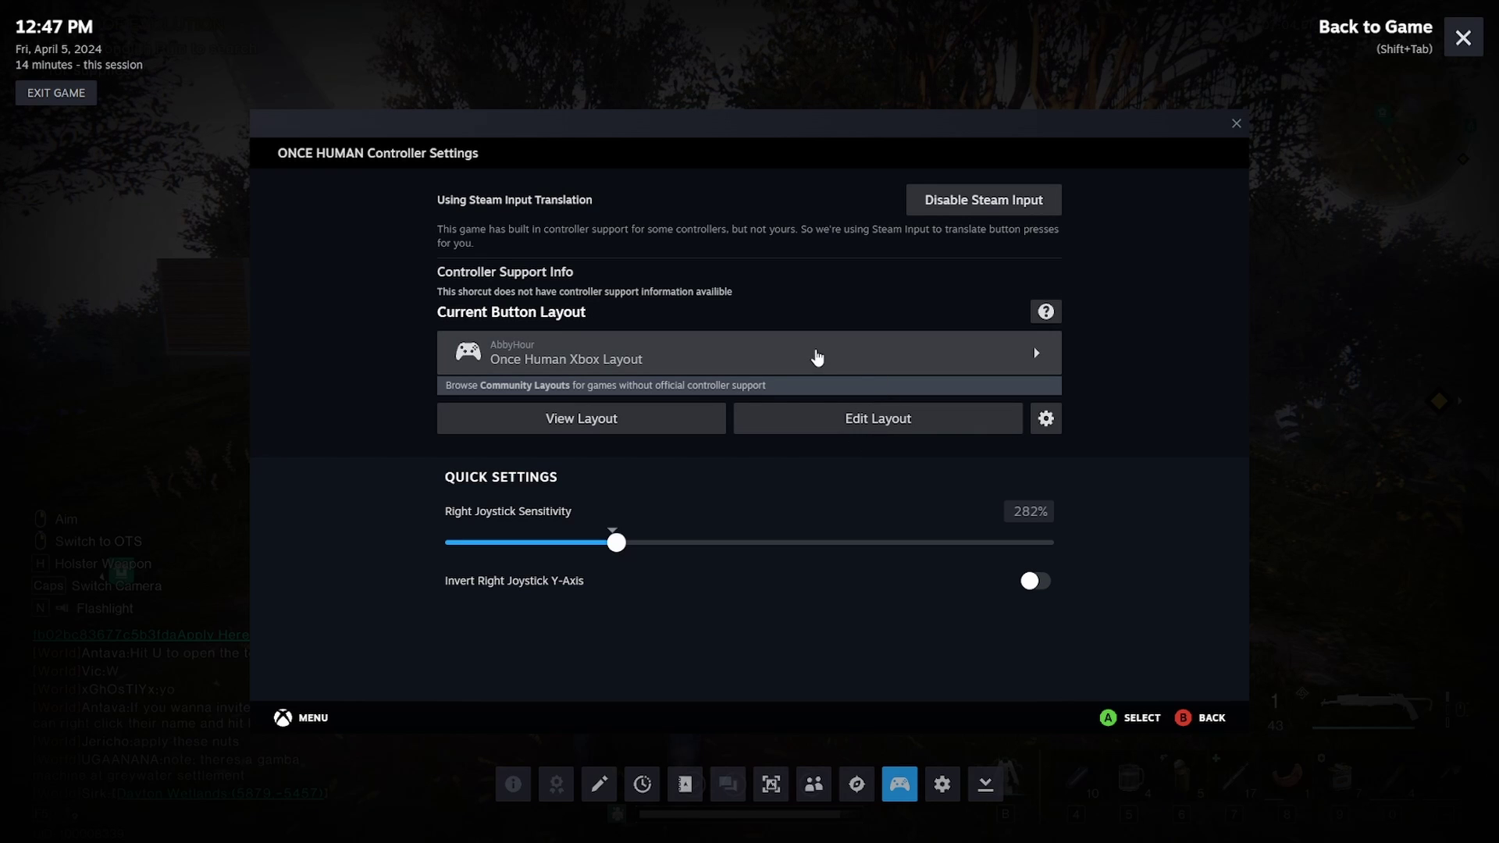
# View the community layouts available for ONCE HUMAN
pyautogui.click(813, 363)
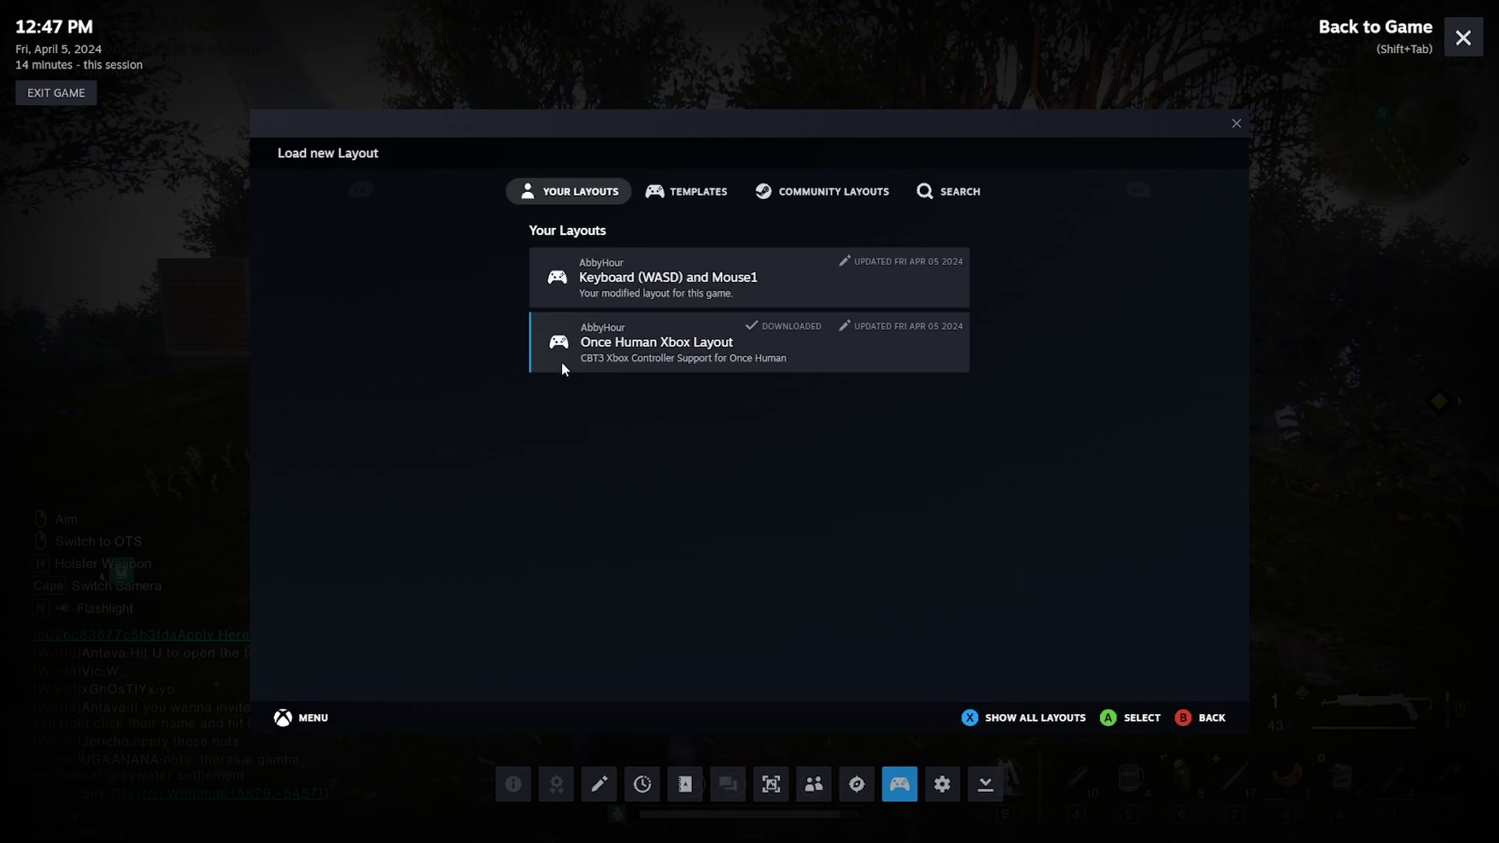
pyautogui.click(813, 191)
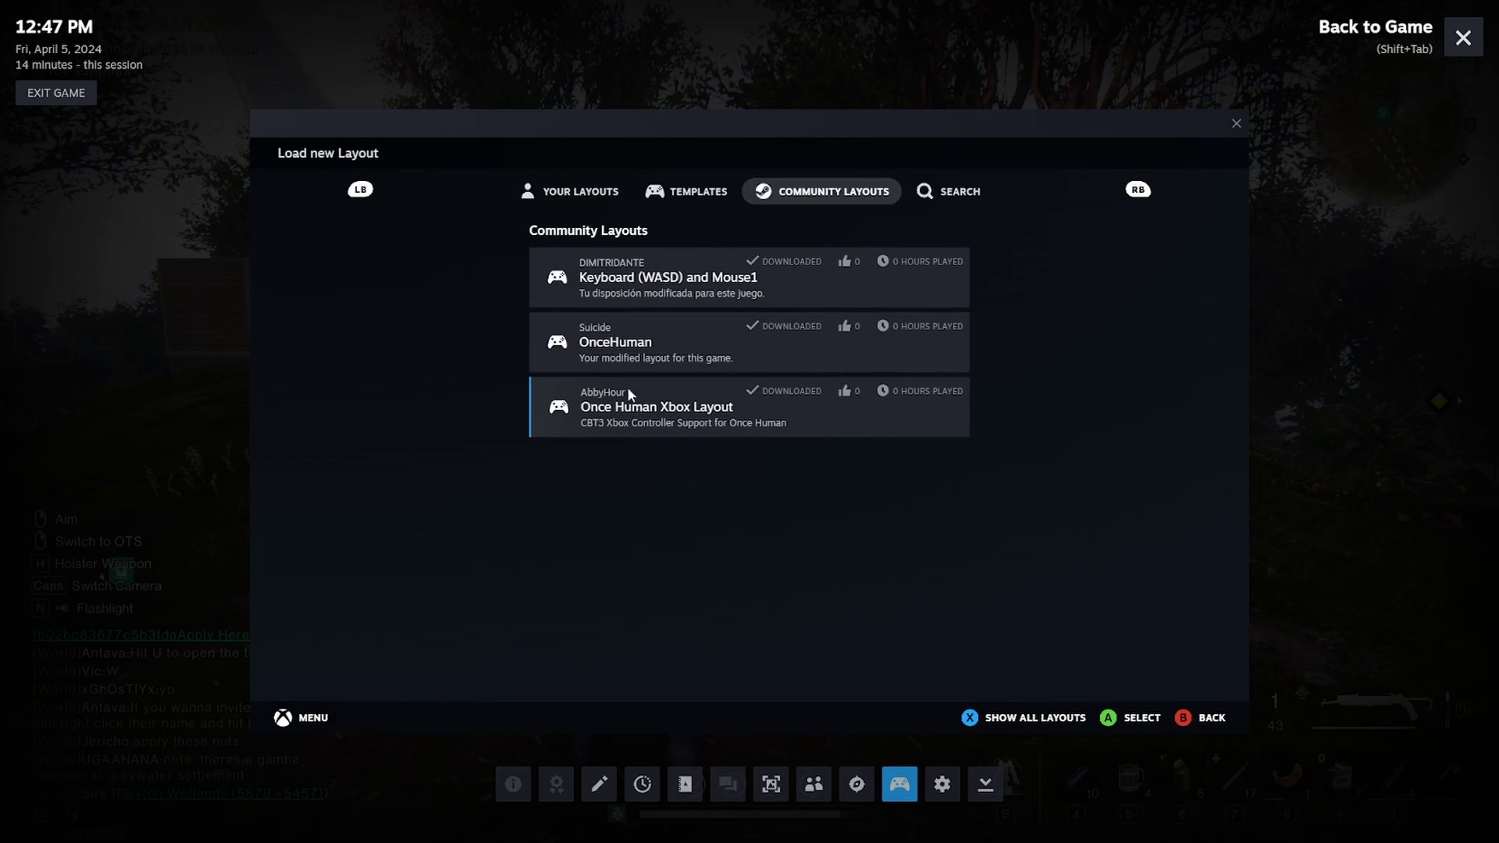